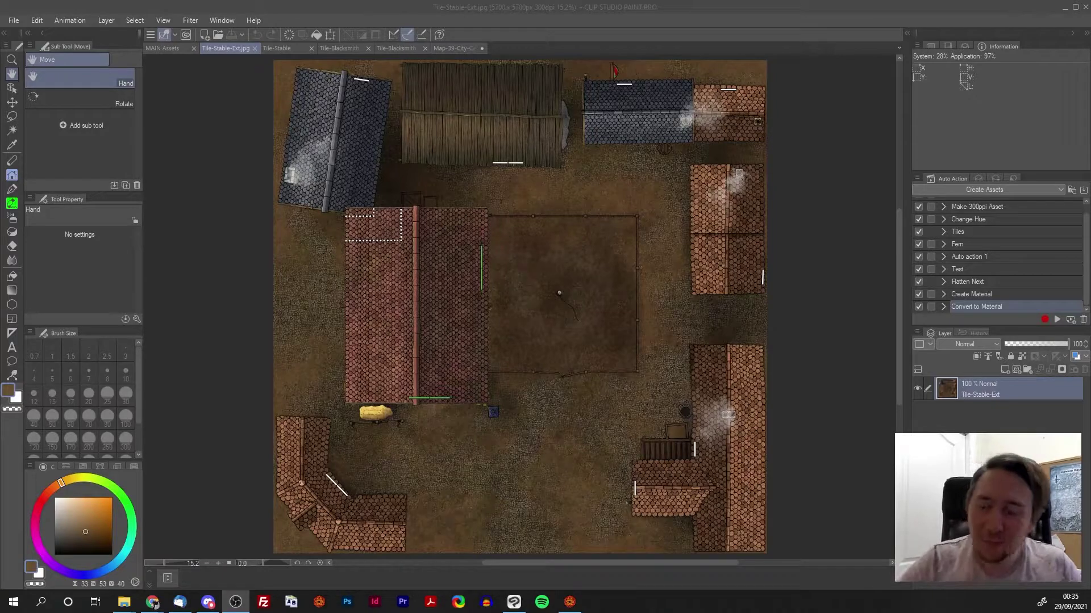
Review the stable tile and the blacksmith tile in both their exterior rooftop and interior versions
left_click(687, 22)
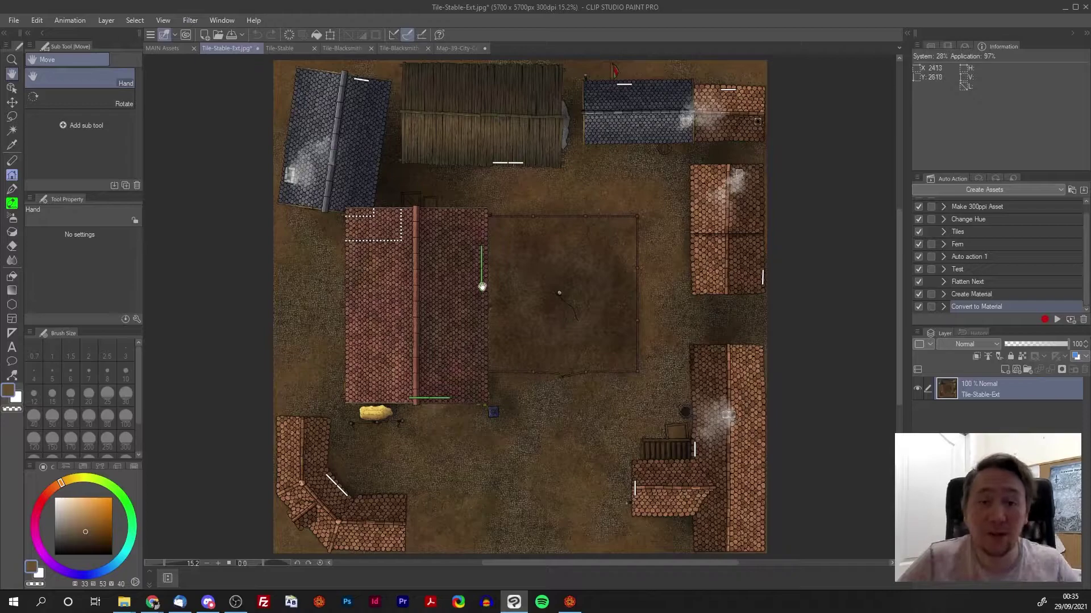
left_click(284, 49)
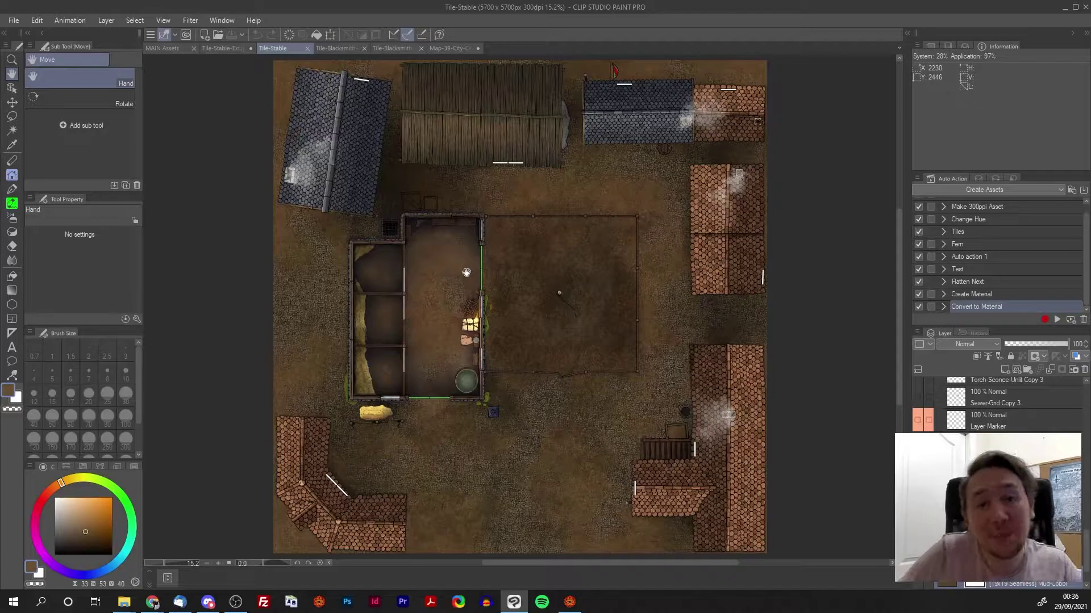
left_click(333, 50)
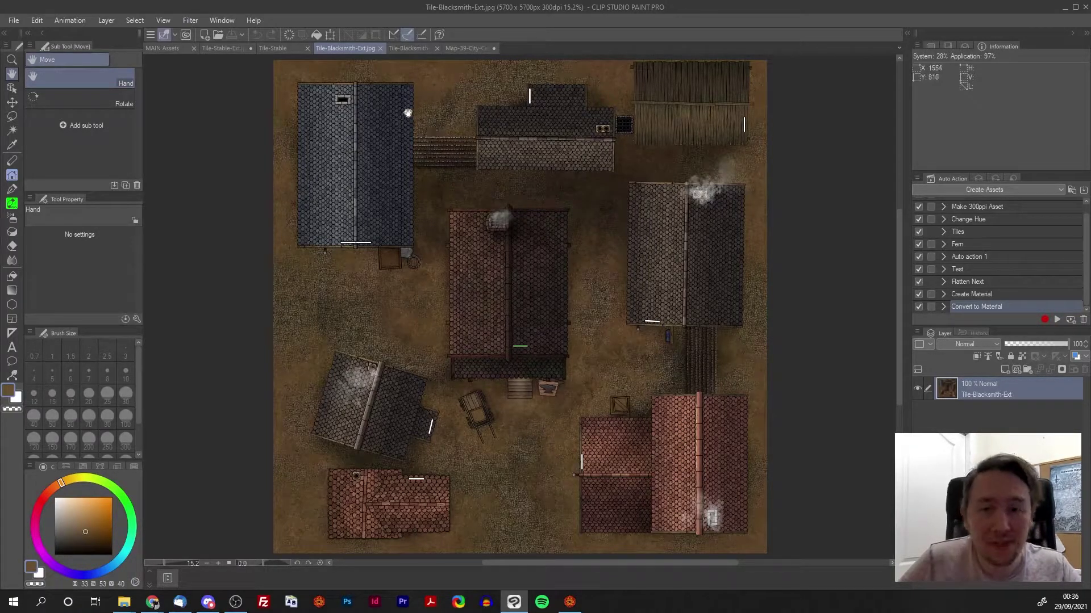
left_click(410, 48)
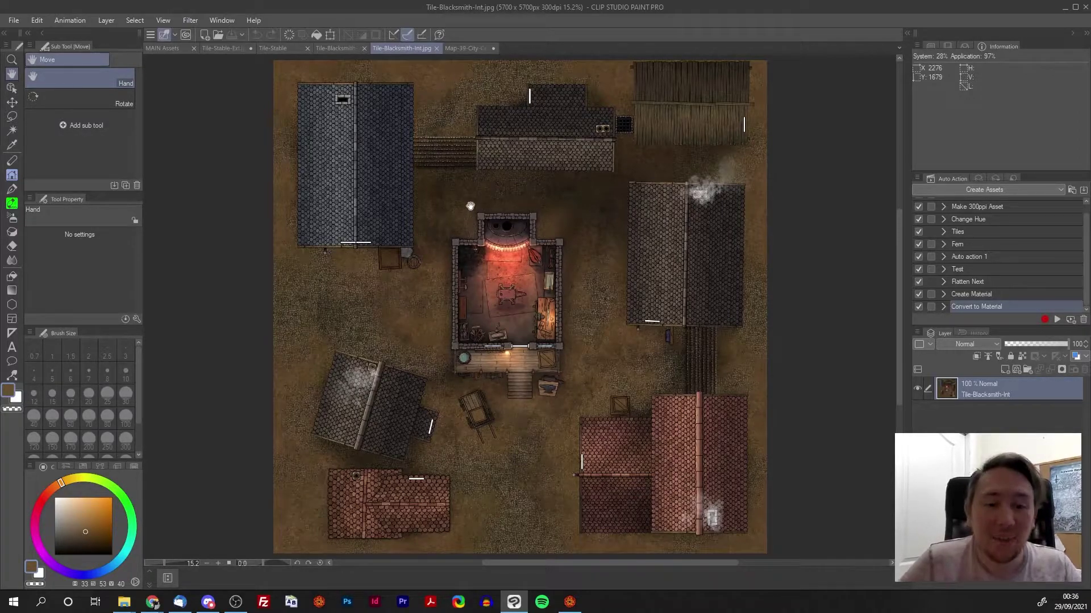
Switch to the Map-39-City-Center document and examine the overall layout of buildings around the fountain square
left_click(470, 49)
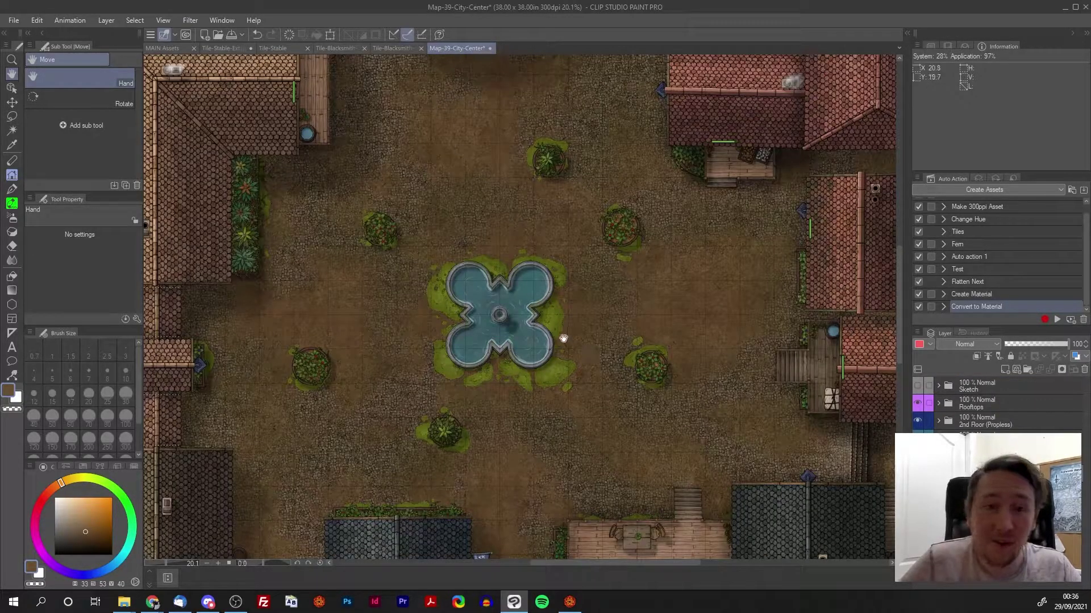
scroll(563, 338, "down", 5)
scroll(563, 338, "down", 1)
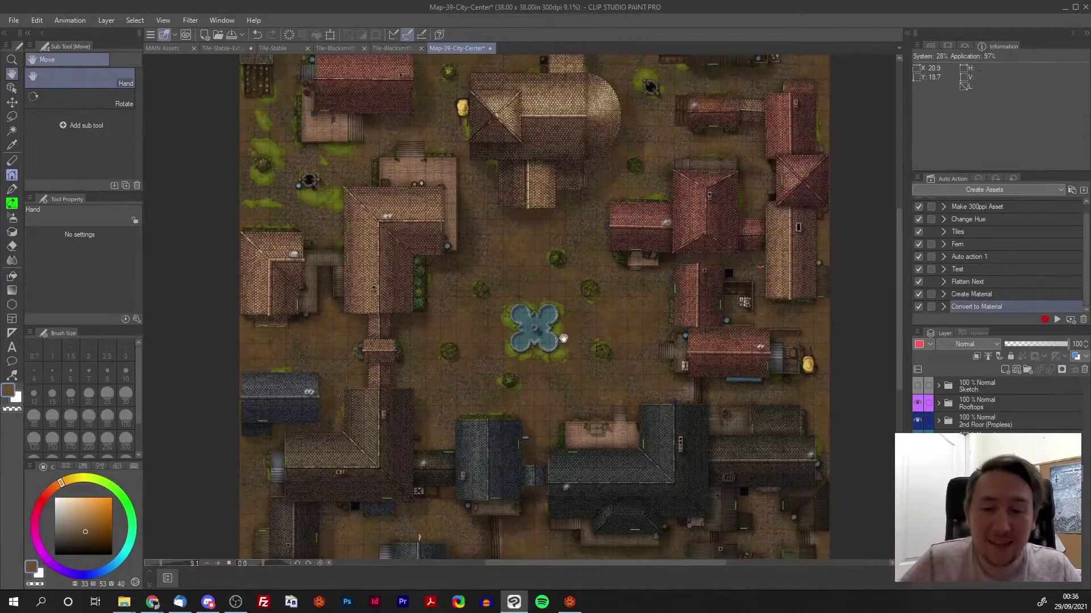
left_click_drag(612, 386, 627, 284)
left_click_drag(693, 287, 672, 367)
left_click_drag(514, 226, 520, 327)
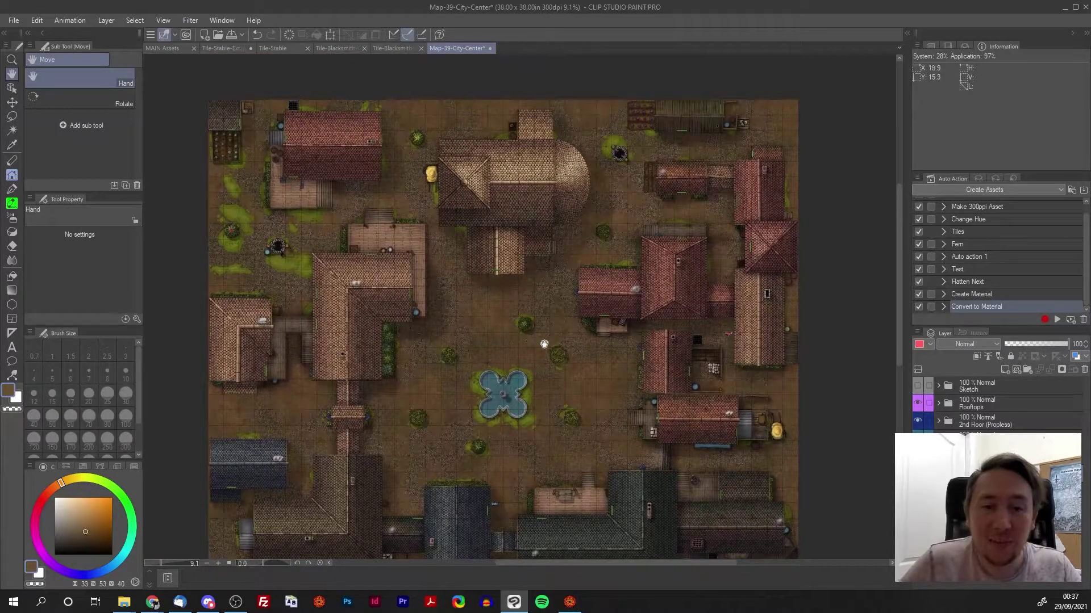
scroll(544, 345, "up", 2)
left_click_drag(458, 397, 491, 296)
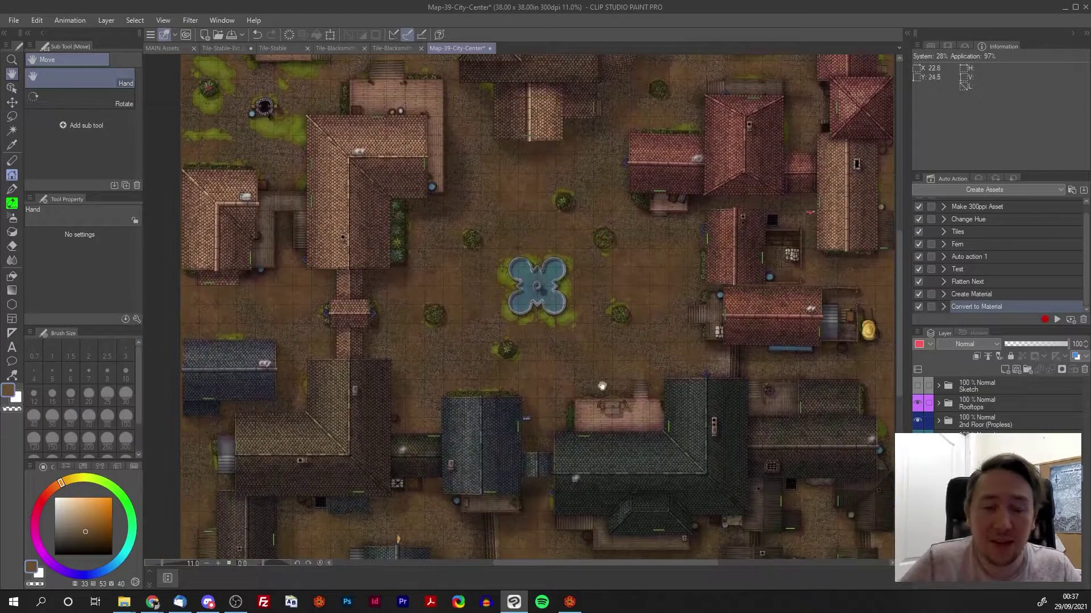
scroll(602, 387, "down", 1)
left_click_drag(634, 351, 608, 349)
Examine close up the rooftops and alleys west and south of the fountain square, ending back at the fountain
scroll(510, 323, "up", 9)
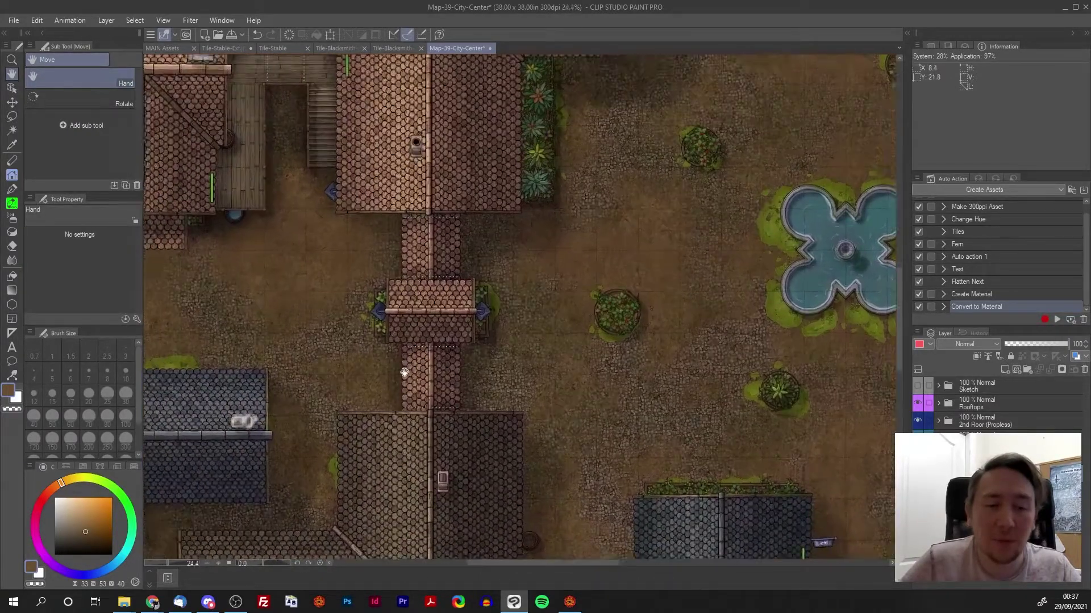
left_click_drag(494, 470, 526, 175)
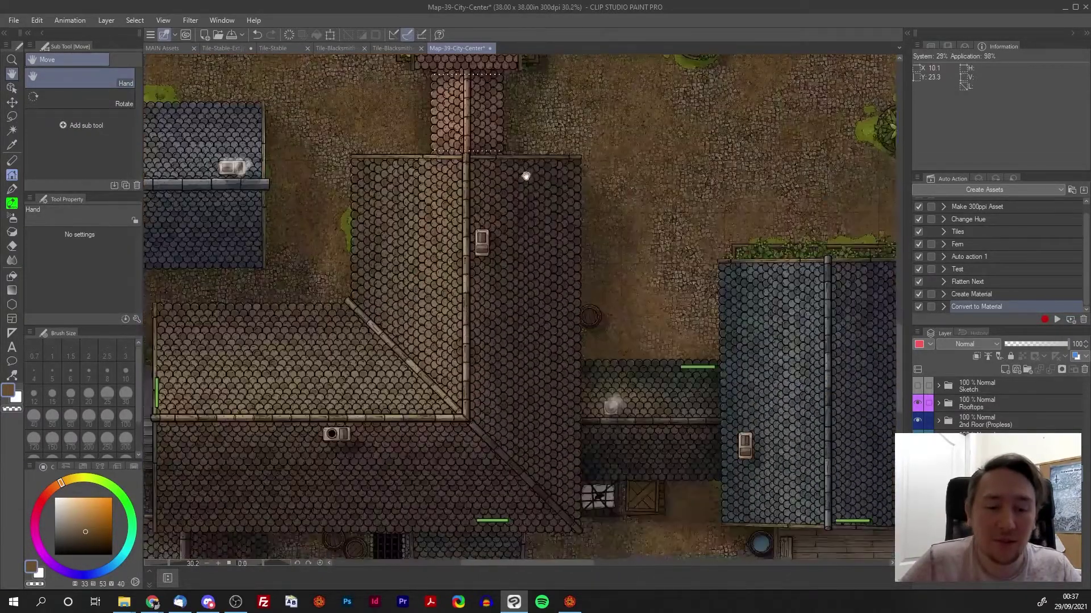
left_click_drag(650, 448, 644, 214)
scroll(644, 215, "up", 2)
left_click_drag(687, 343, 381, 274)
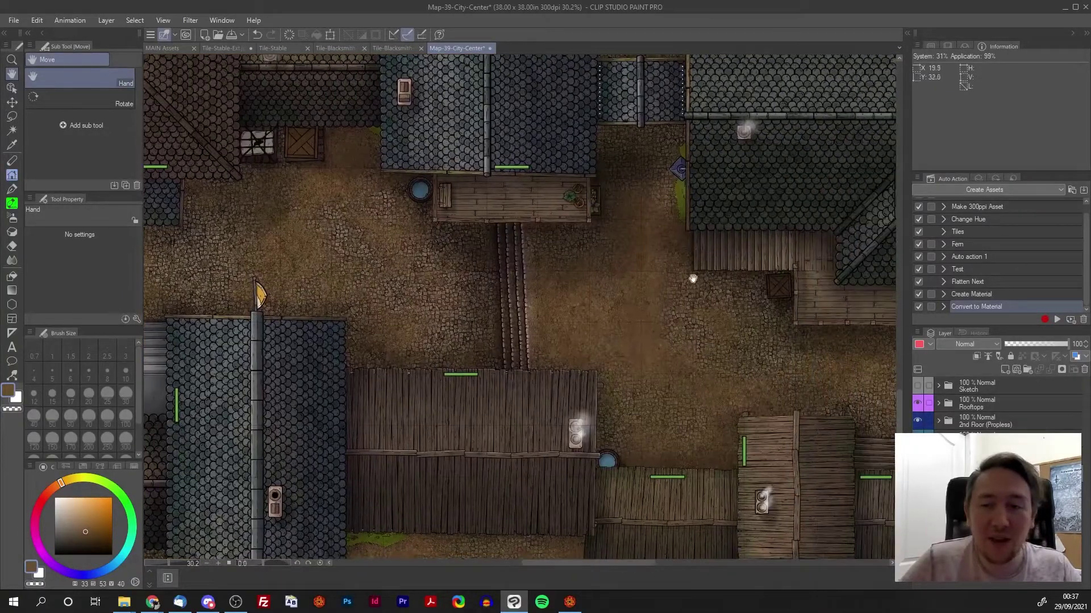
scroll(693, 279, "down", 4)
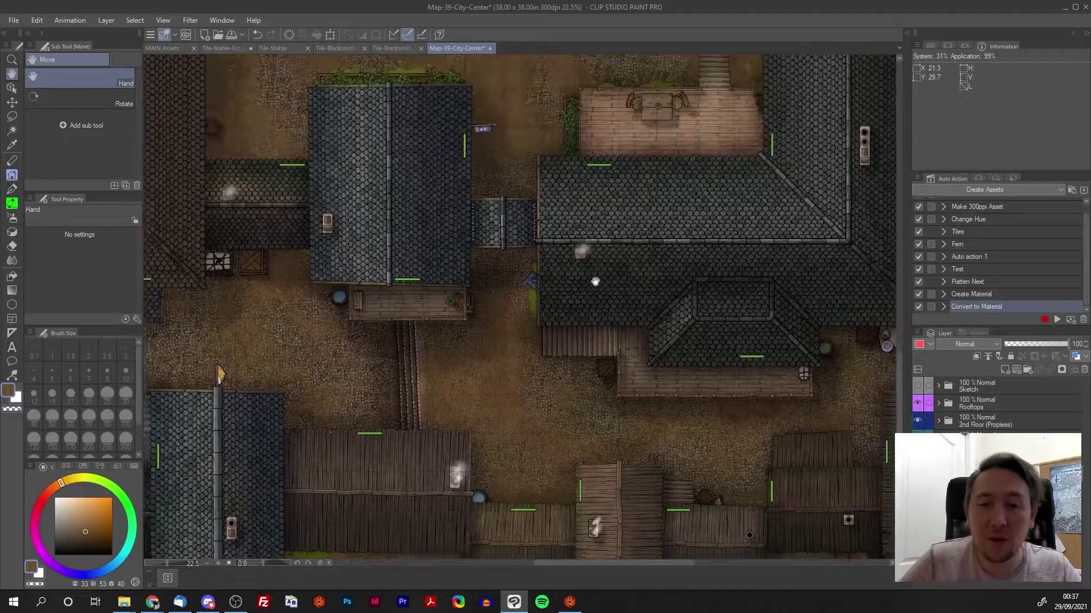
left_click_drag(595, 282, 597, 367)
left_click_drag(570, 110, 588, 414)
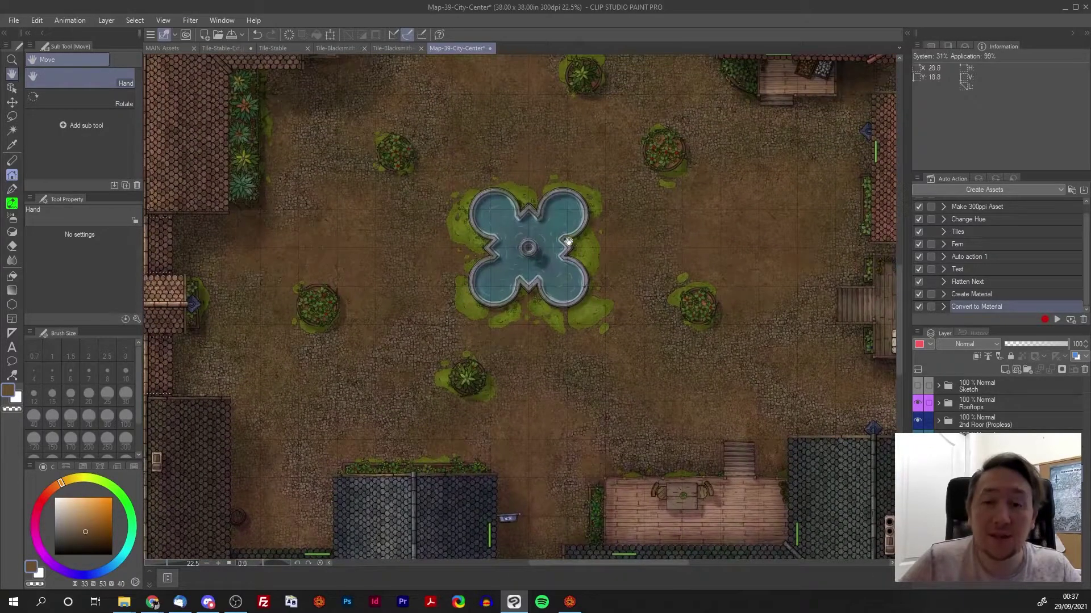
Examine the fountain square with its planters and the surrounding rooftops, including the northern and eastern parts of the map
scroll(568, 242, "down", 1)
scroll(529, 237, "down", 1)
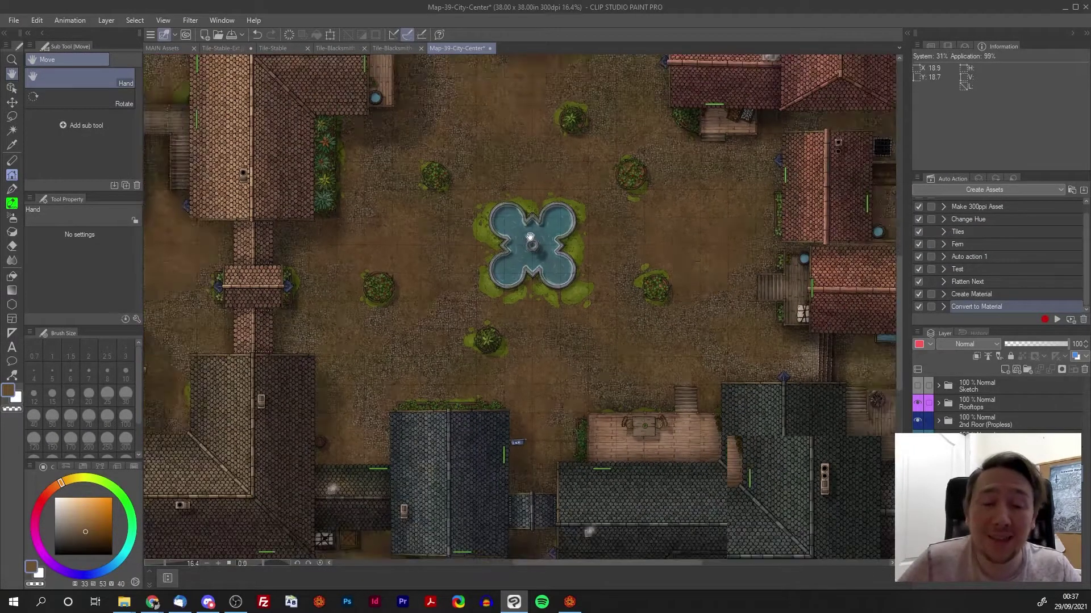
scroll(523, 224, "down", 1)
left_click_drag(524, 224, 509, 243)
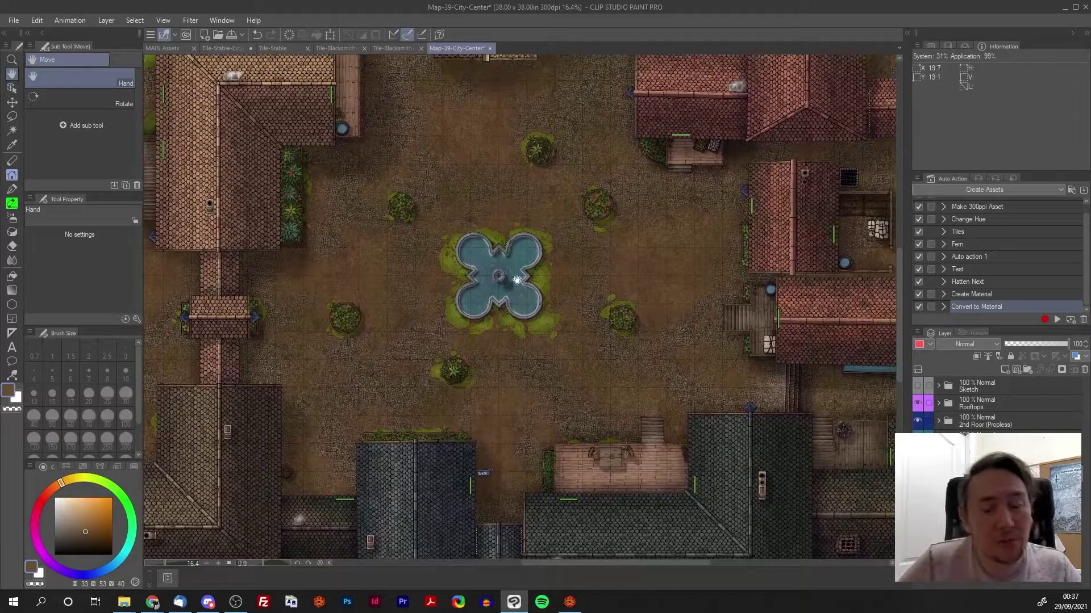
scroll(516, 280, "up", 1)
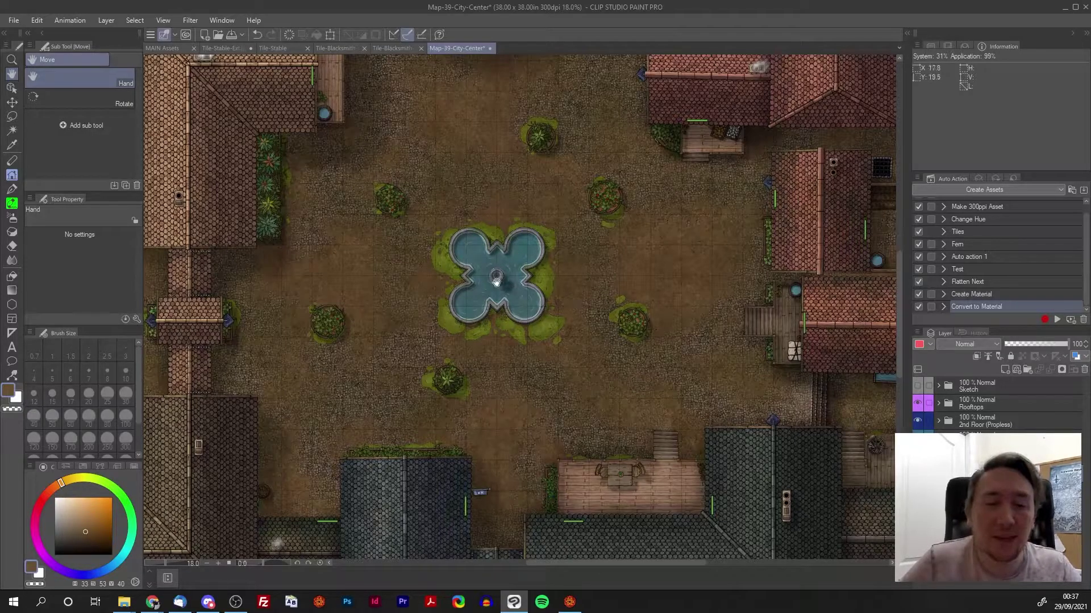
scroll(497, 227, "down", 3)
scroll(531, 301, "up", 2)
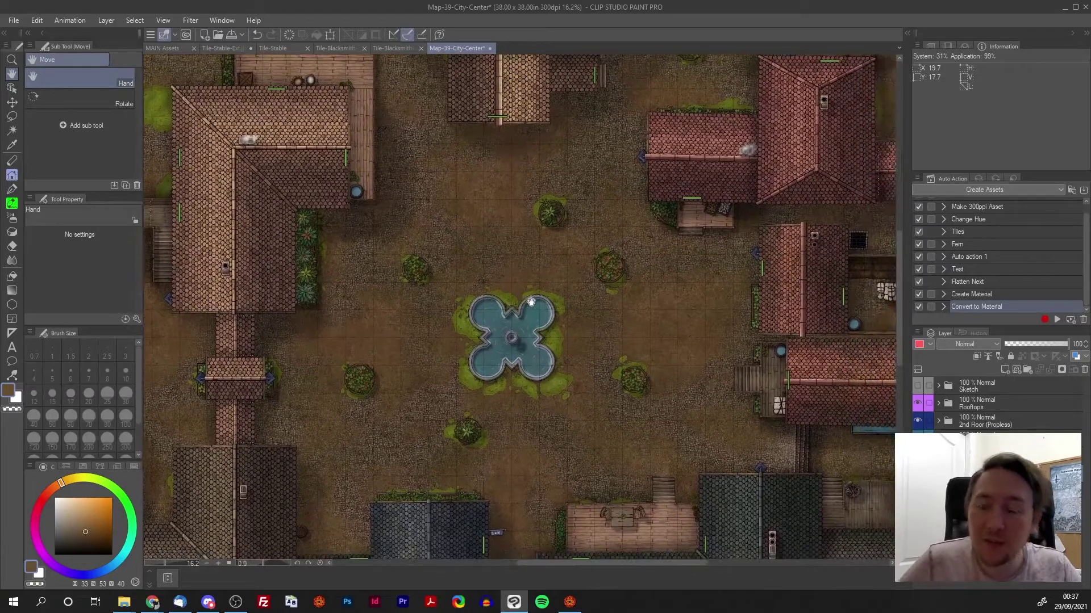
left_click_drag(531, 301, 522, 295)
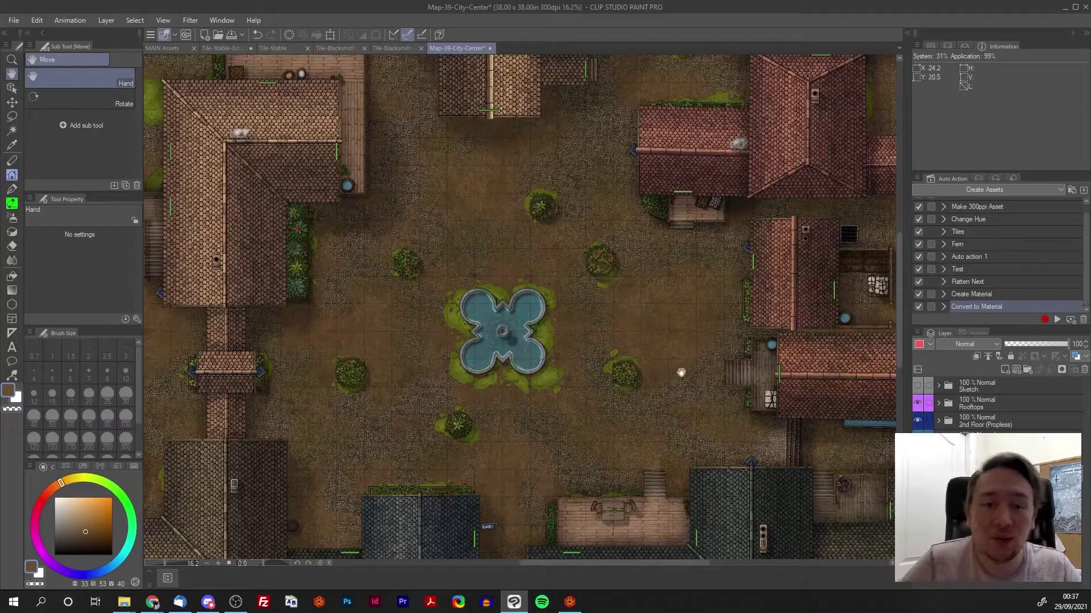
scroll(681, 373, "down", 1)
left_click_drag(638, 373, 616, 309)
scroll(615, 309, "down", 2)
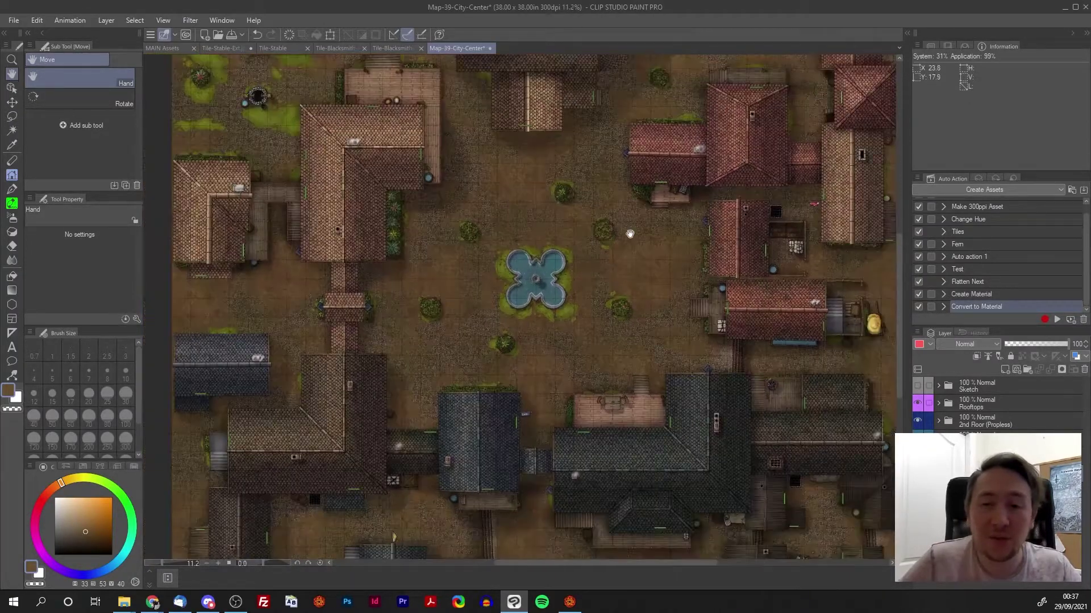
scroll(629, 234, "down", 1)
left_click_drag(659, 277, 615, 373)
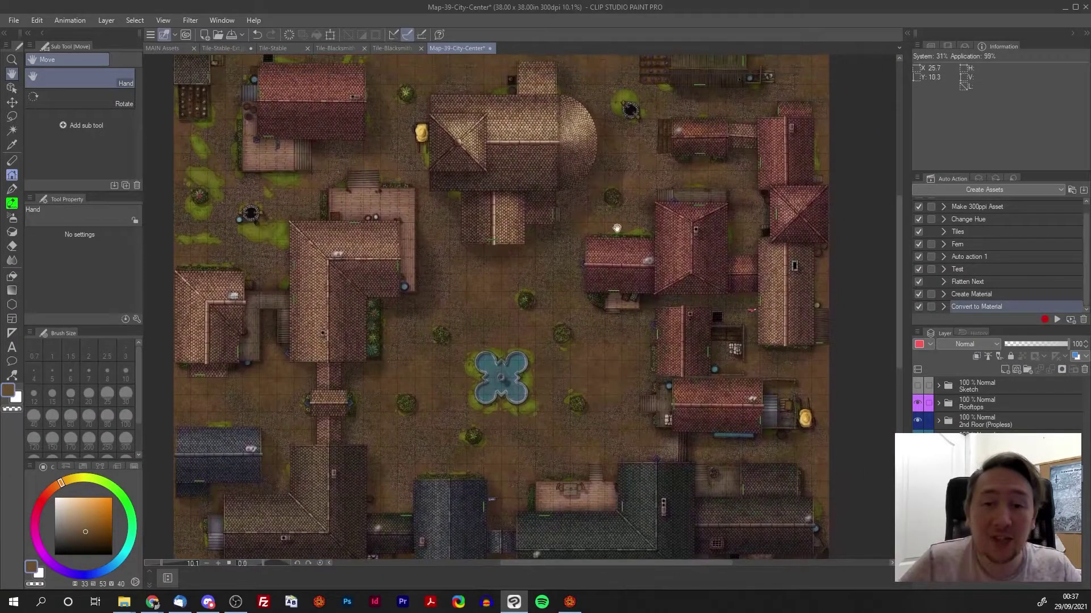
scroll(619, 347, "up", 3)
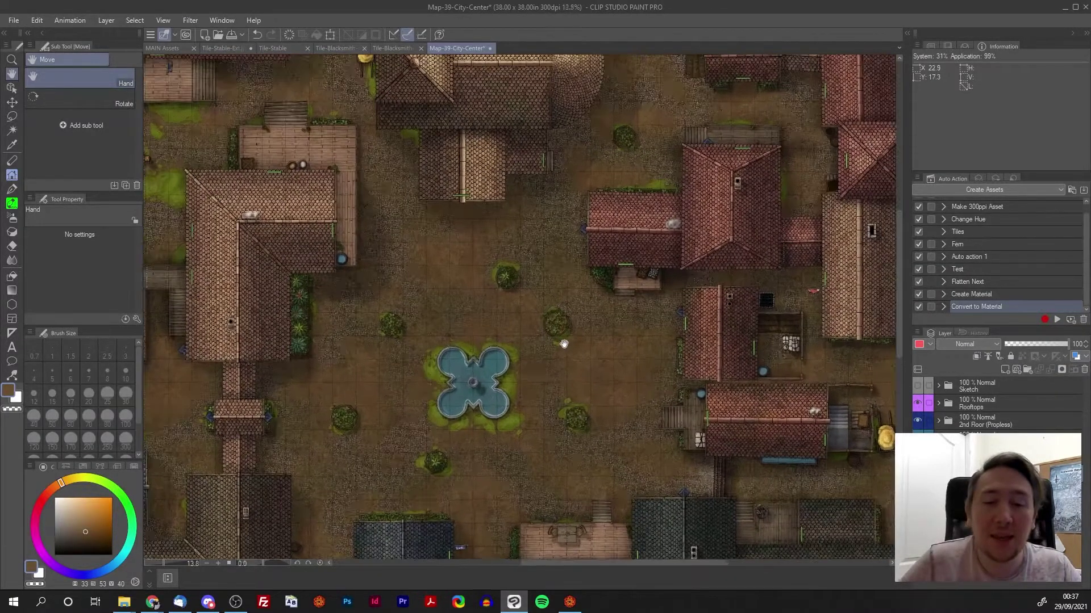
left_click_drag(562, 344, 601, 286)
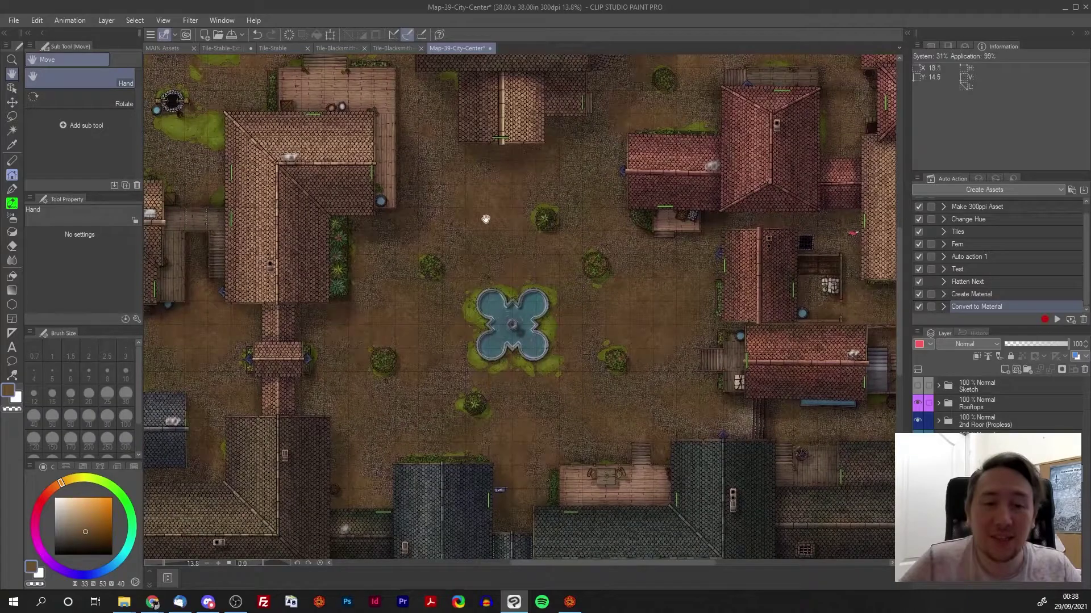
Hide the Rooftops folder and examine the floors of the buildings south and east of the fountain
left_click(918, 403)
scroll(704, 412, "down", 2)
left_click_drag(717, 414, 645, 243)
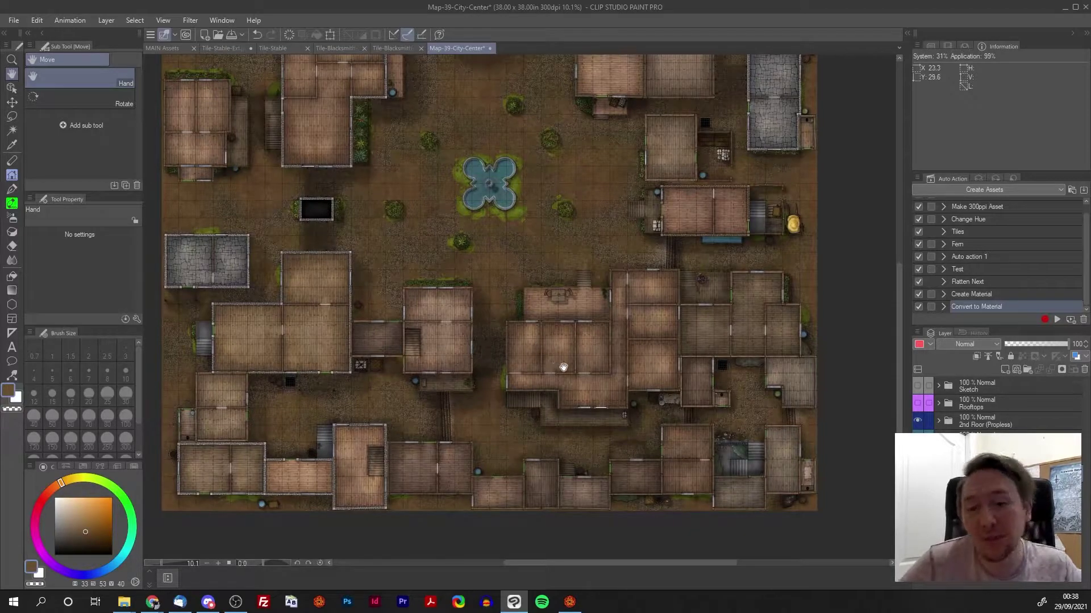
scroll(563, 368, "up", 2)
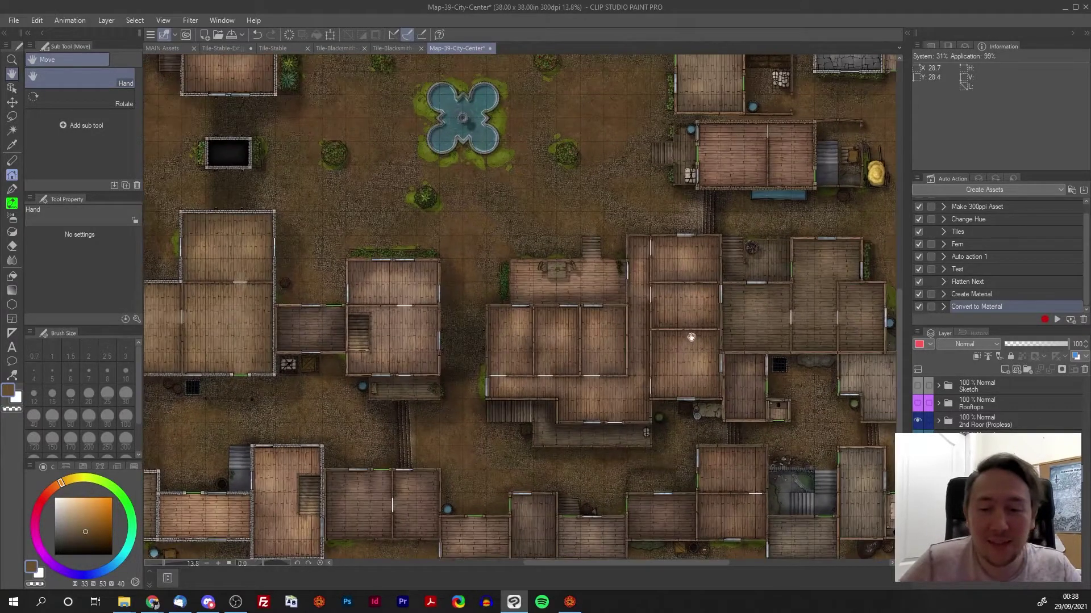
left_click_drag(679, 203, 687, 333)
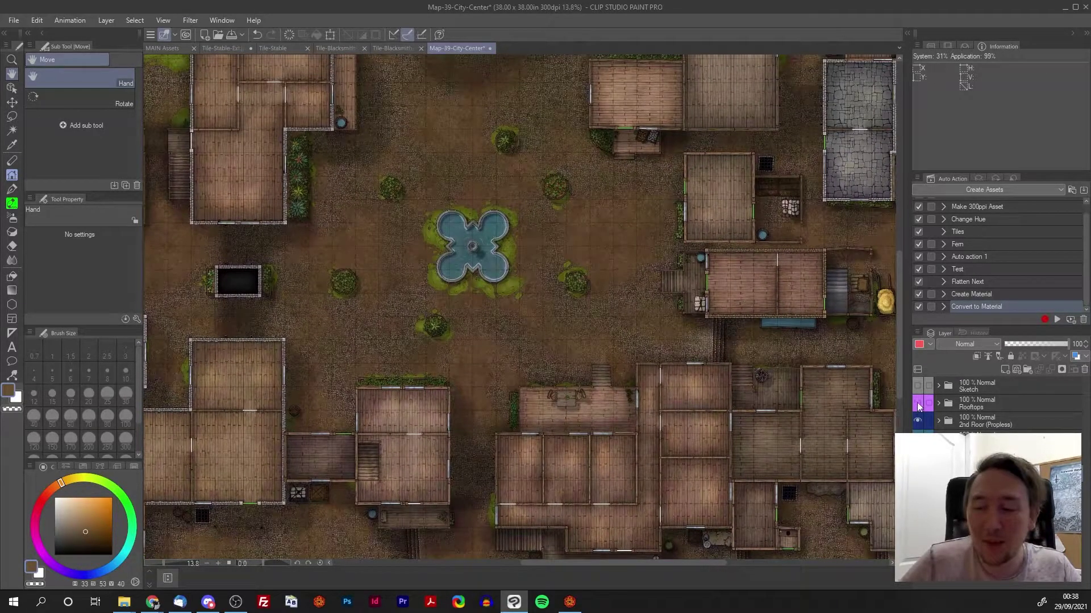
Switch the Rooftops folder on and off to compare roofs with floors, leaving it shown, and view the southeastern buildings
left_click(918, 404)
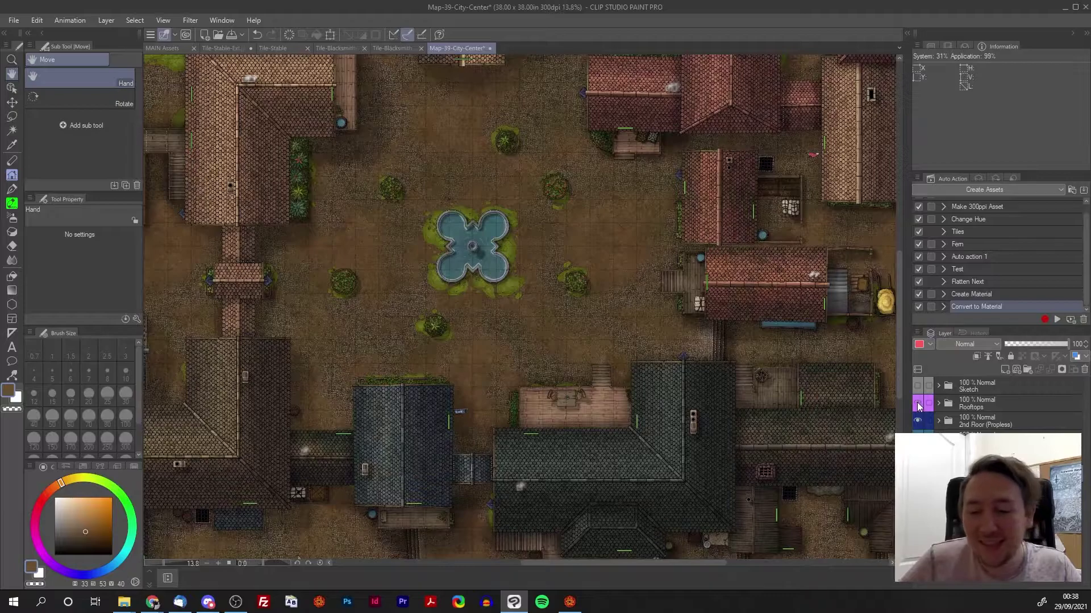
left_click(918, 404)
left_click(918, 404)
left_click_drag(754, 459, 745, 427)
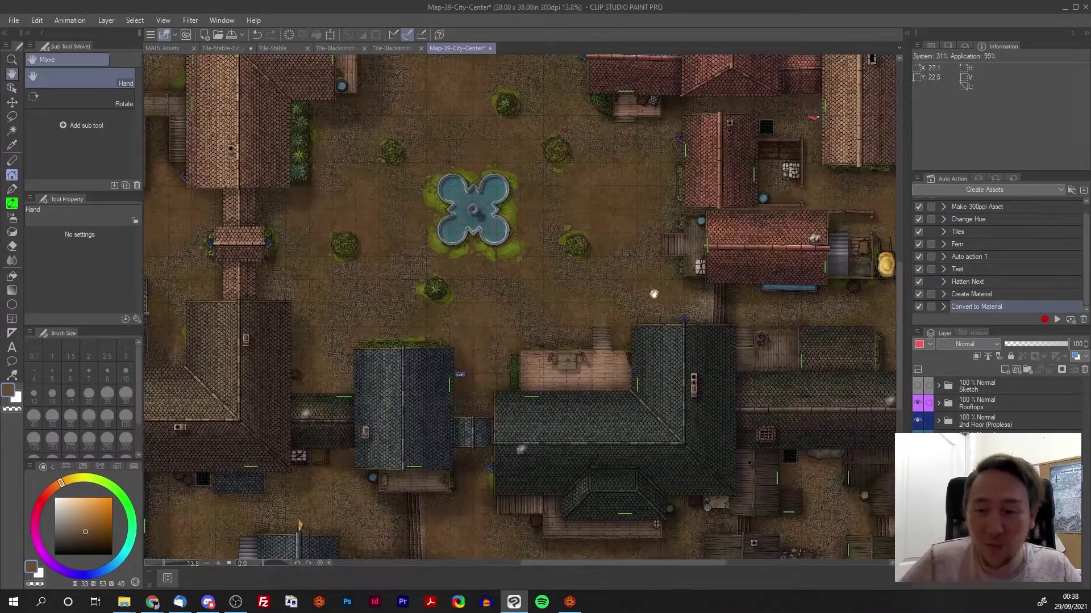
left_click_drag(673, 314, 613, 314)
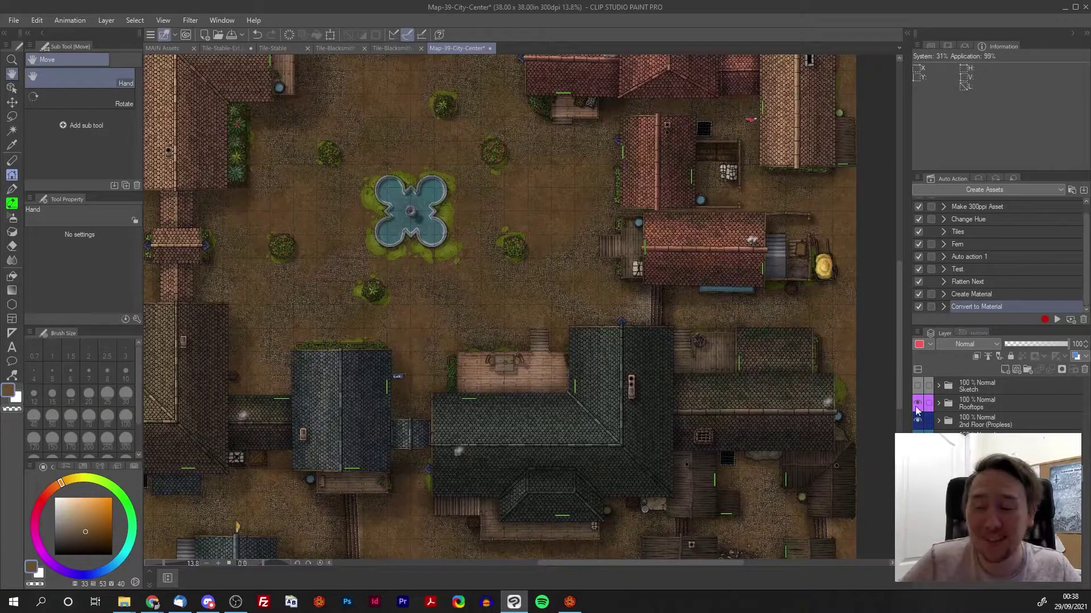
Hide the Rooftops folder and toggle the 2nd Floor (Propless) folder to compare the building floors, leaving the second floor shown
left_click(918, 404)
scroll(697, 357, "down", 2)
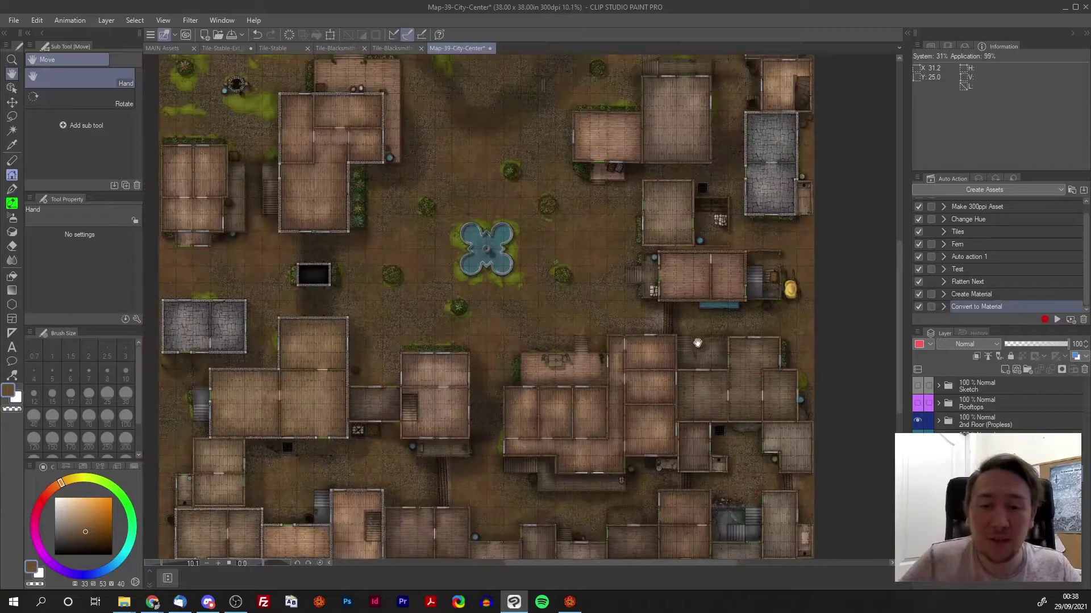
left_click_drag(624, 279, 640, 290)
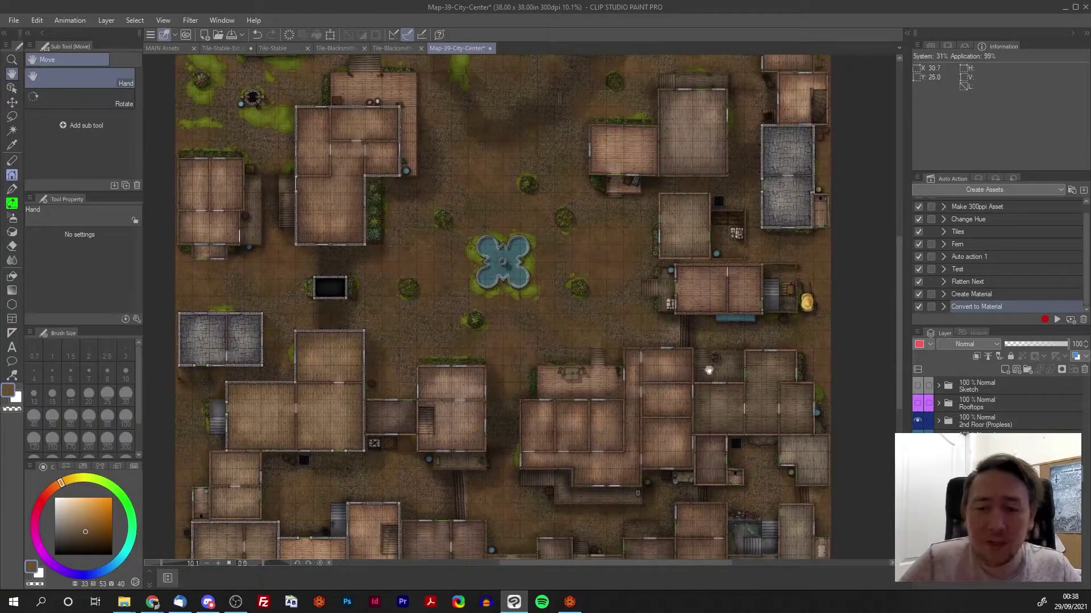
left_click(918, 421)
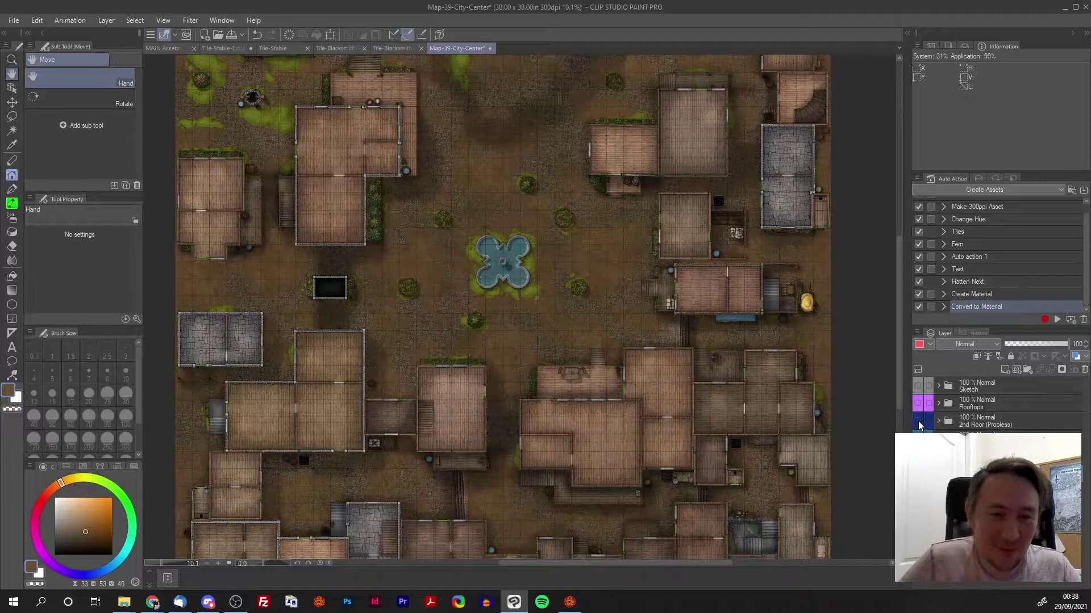
left_click(918, 421)
left_click(918, 421)
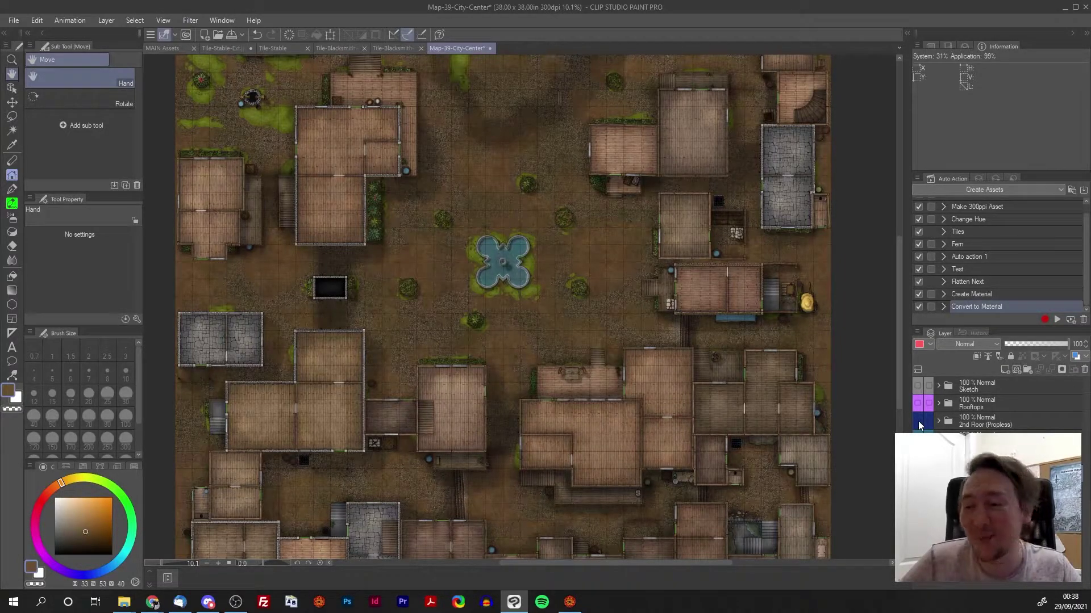
left_click(918, 421)
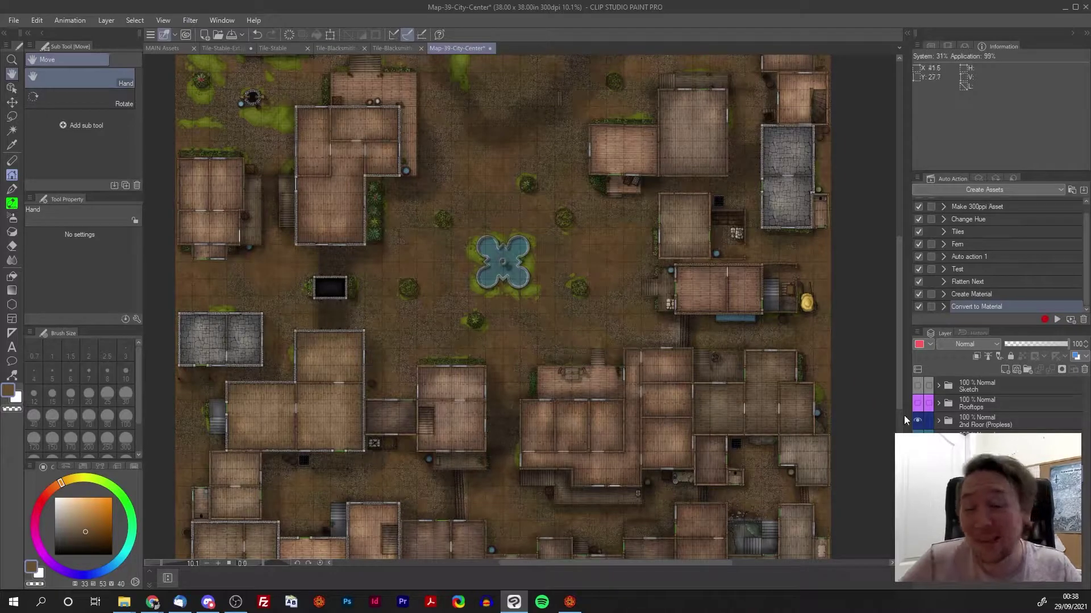
Show the Rooftops folder and briefly turn on the Sketch folder to view its guide lines over the roofs
left_click(918, 403)
left_click(918, 386)
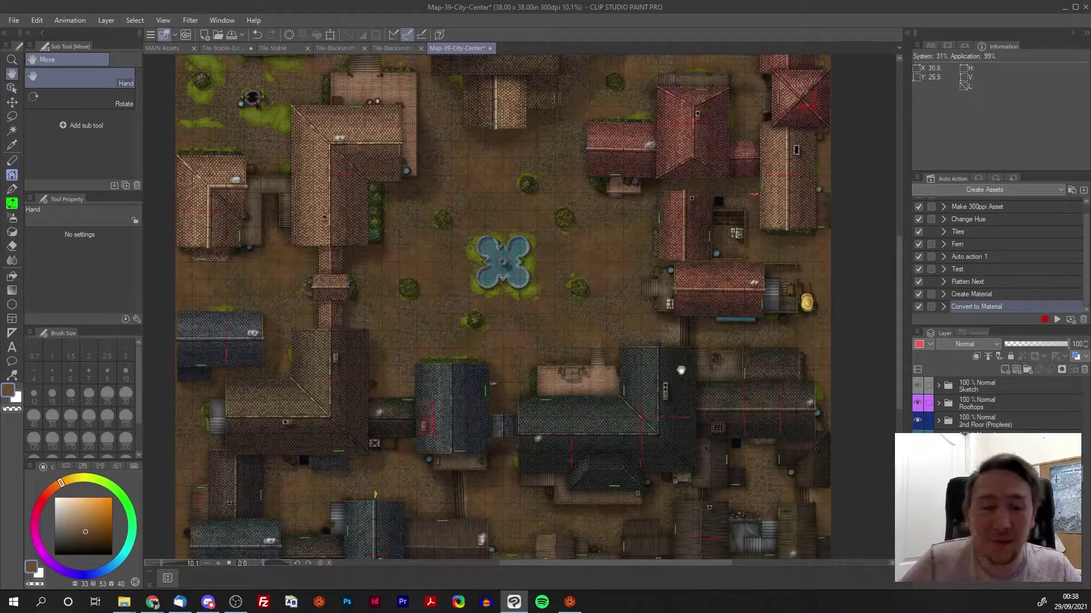
left_click(918, 386)
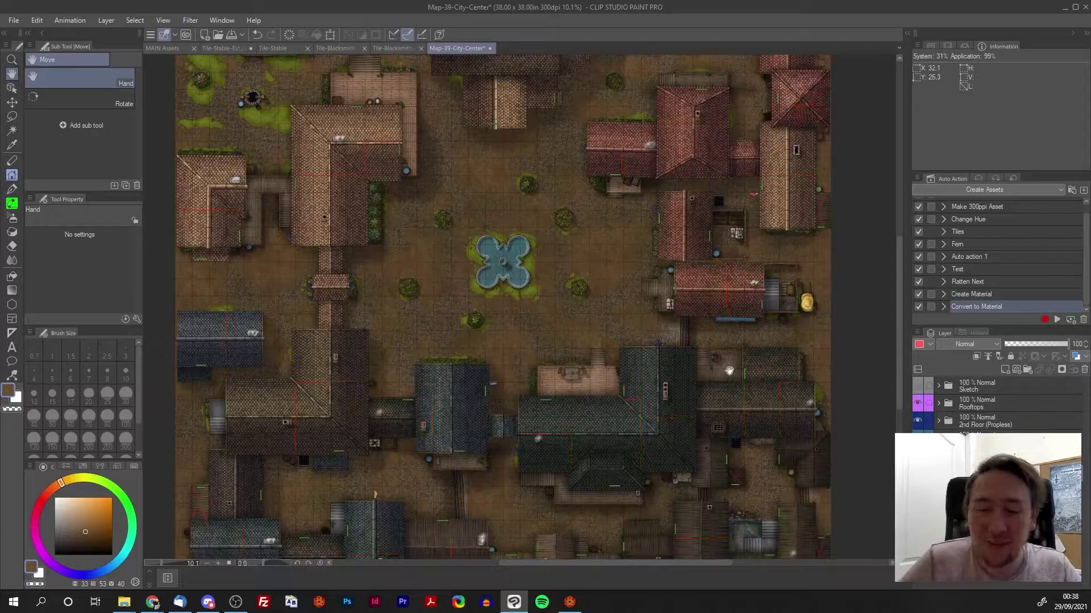
left_click_drag(648, 293, 626, 360)
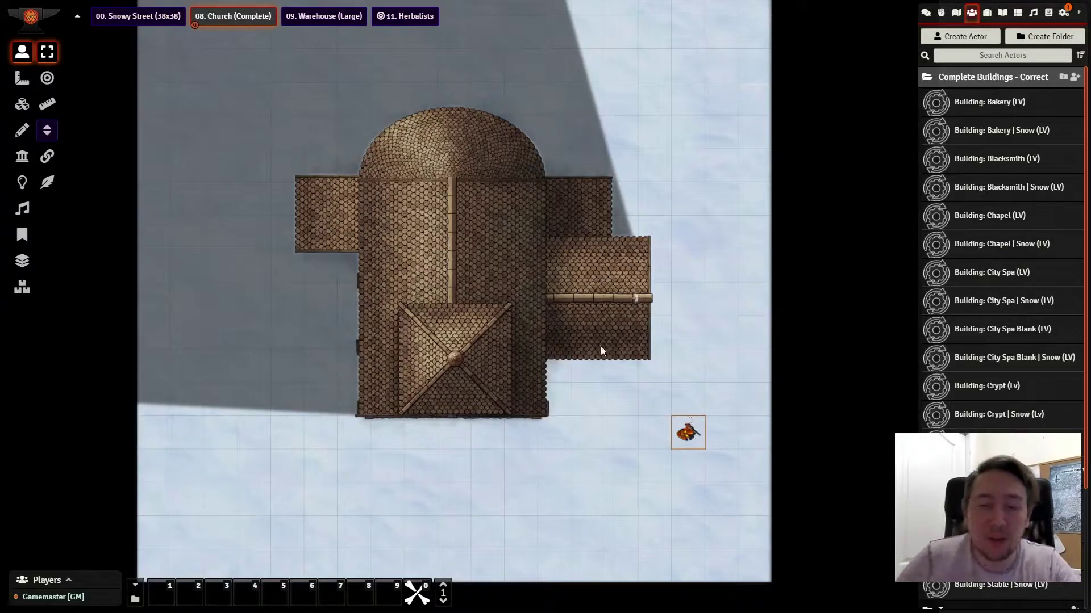
Switch to Foundry VTT and move the orange token into the church's east room, continuing west into the nave
key("Up")
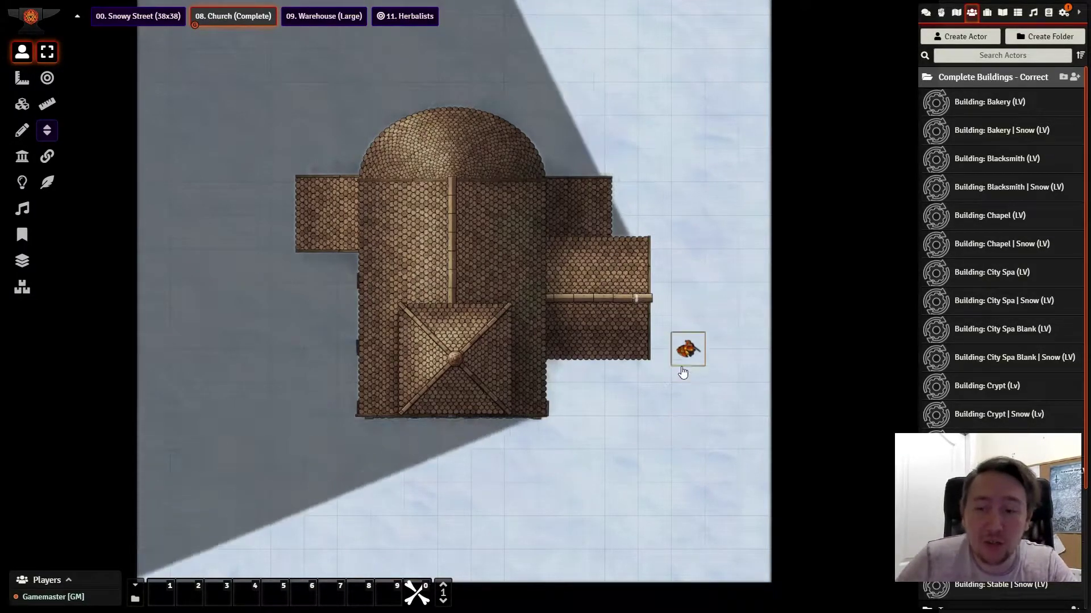
left_click_drag(687, 350, 625, 300)
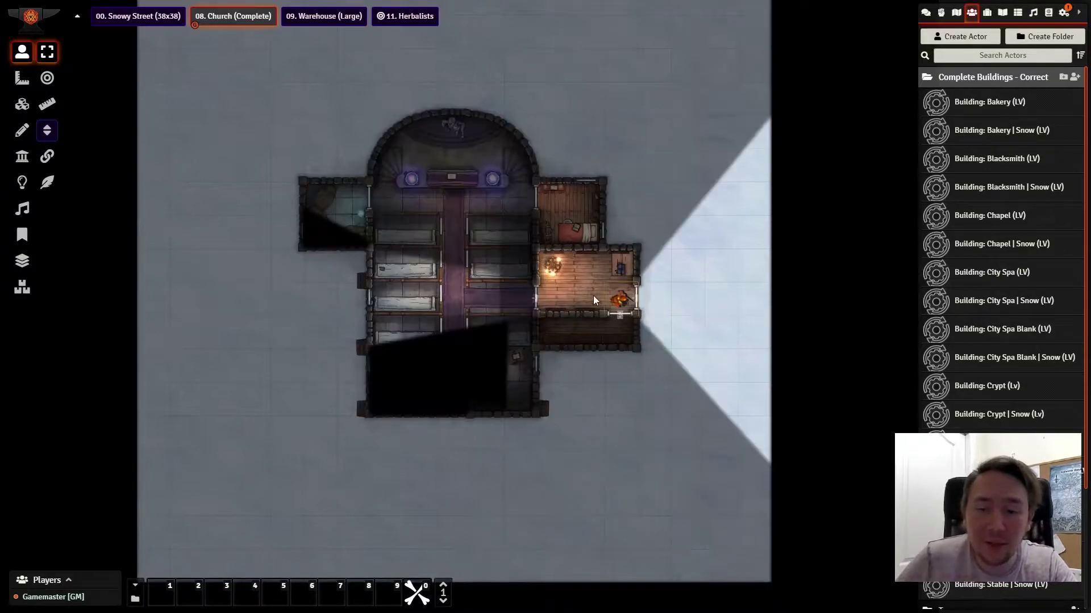
scroll(593, 296, "up", 4)
key("Left")
key("Left")
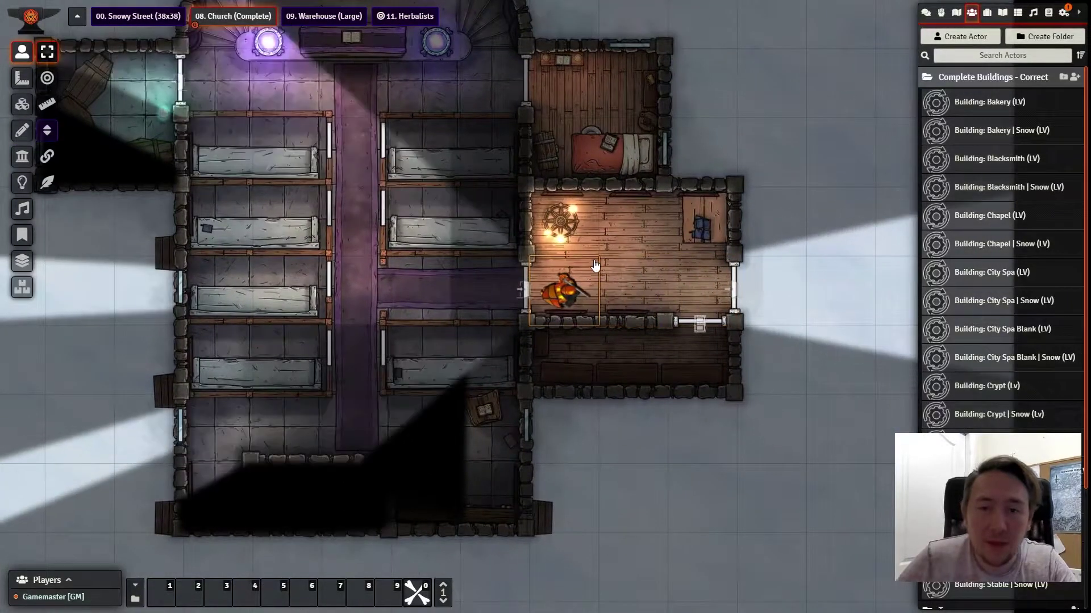
key("Left")
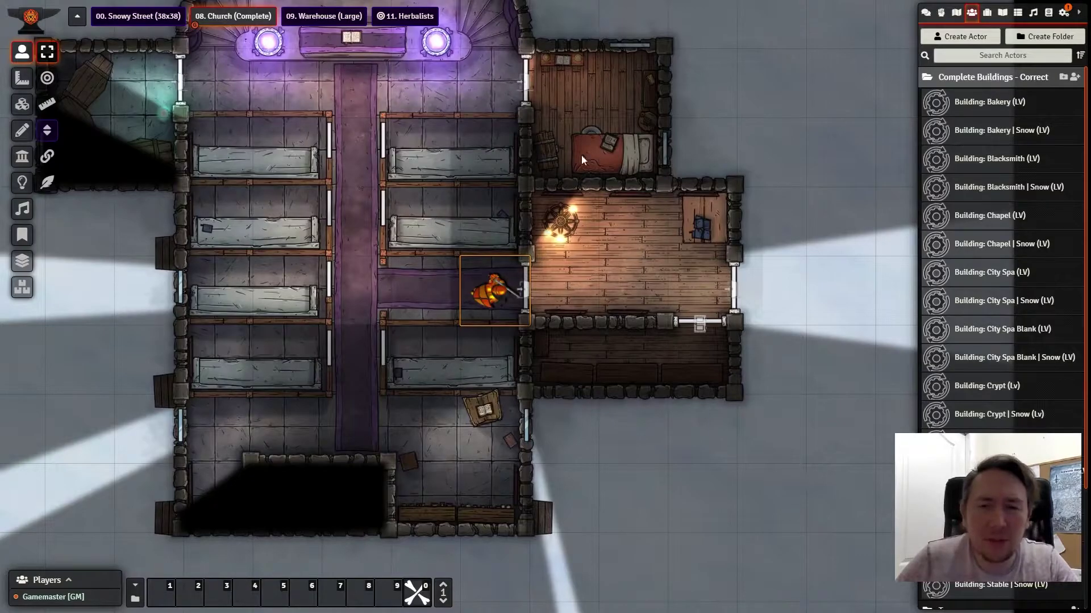
key("Left")
scroll(574, 88, "down", 2)
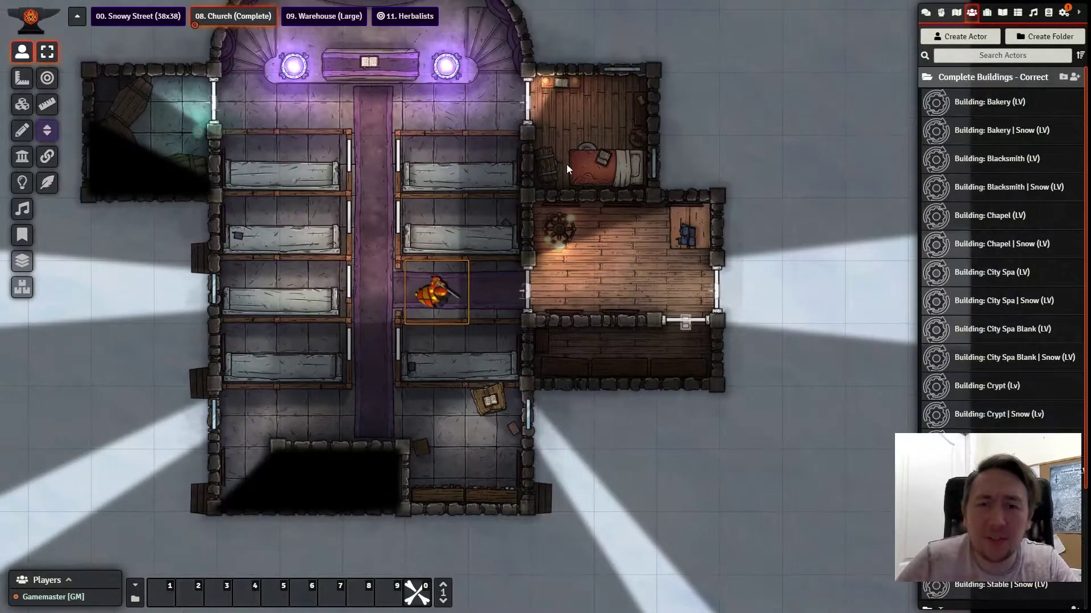
Move the token up the central aisle to the northeastern bedroom and toggle the bedroom's door
key("Left")
key("Up")
key("Up")
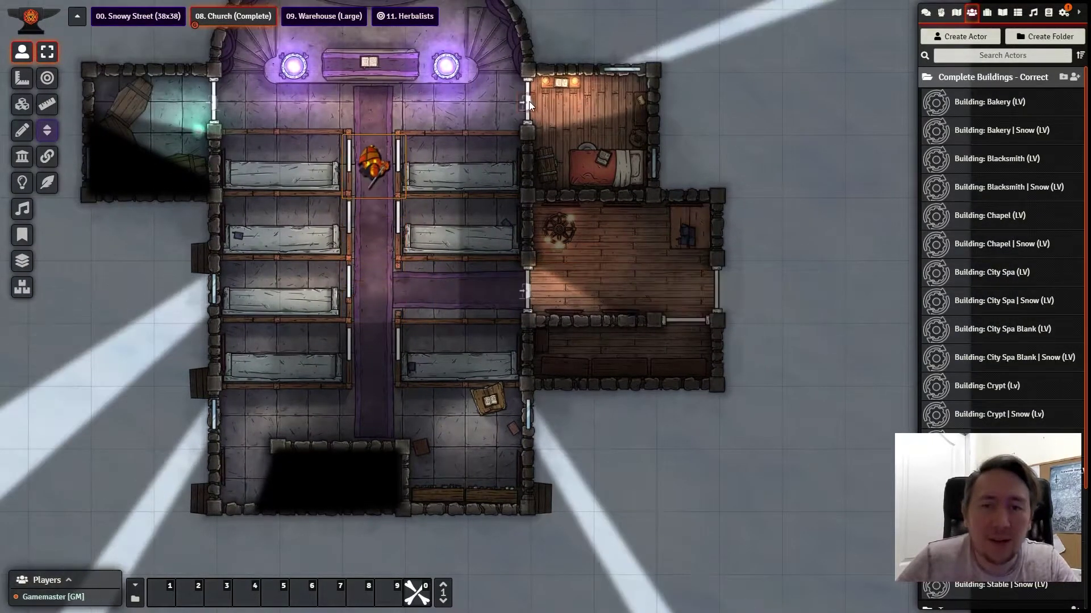
key("Up")
key("Right")
key("Right")
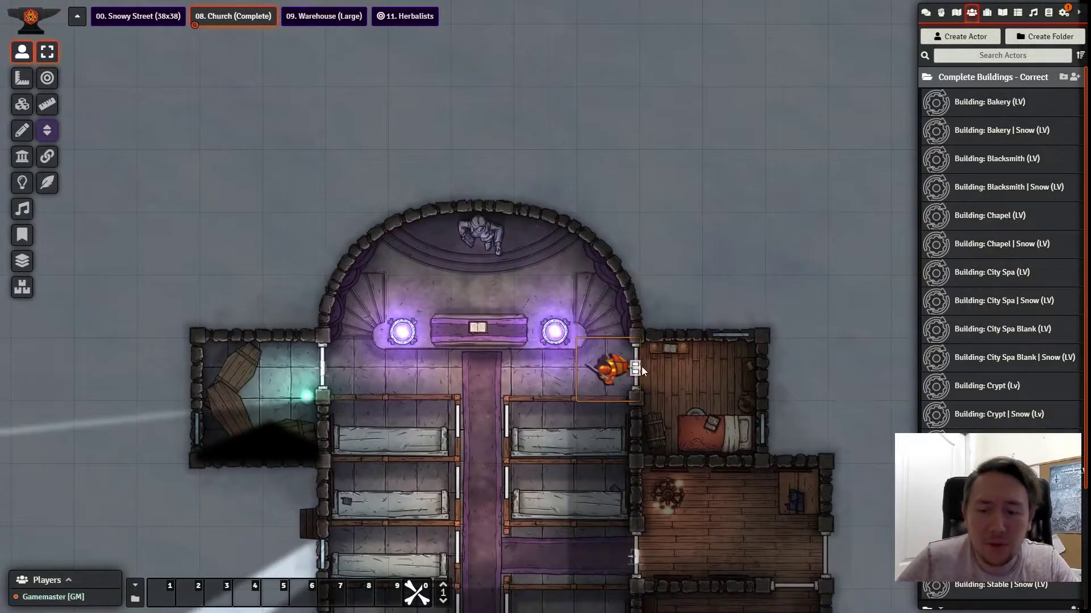
left_click(641, 368)
Move the token west past the altar to the doorway of the northwestern coffin room
key("Left")
key("Left")
key("Left")
key("Left")
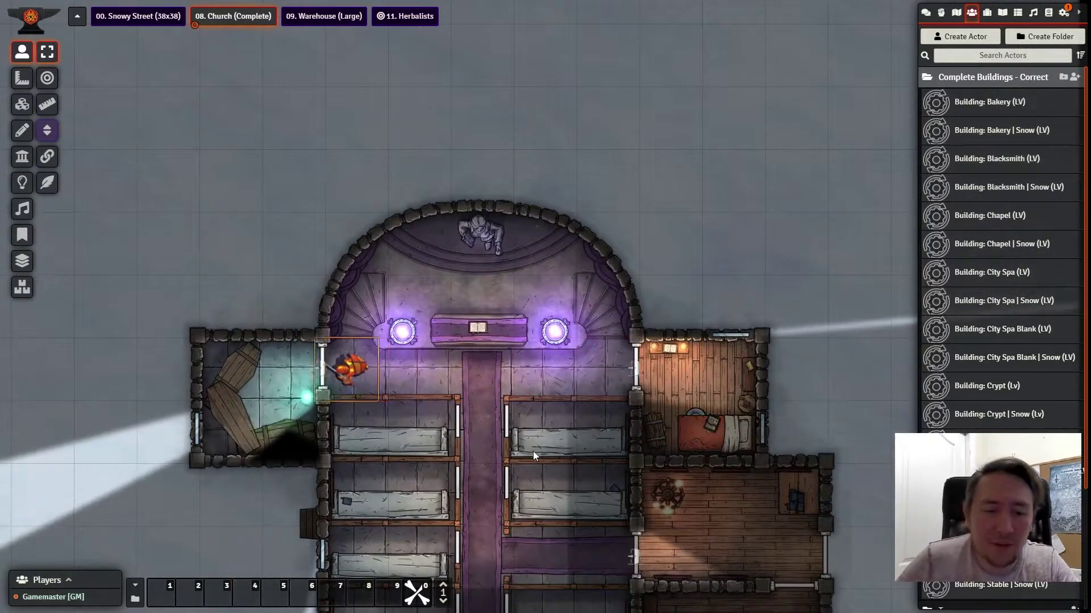
key("Left")
key("Right")
left_click_drag(535, 455, 523, 224)
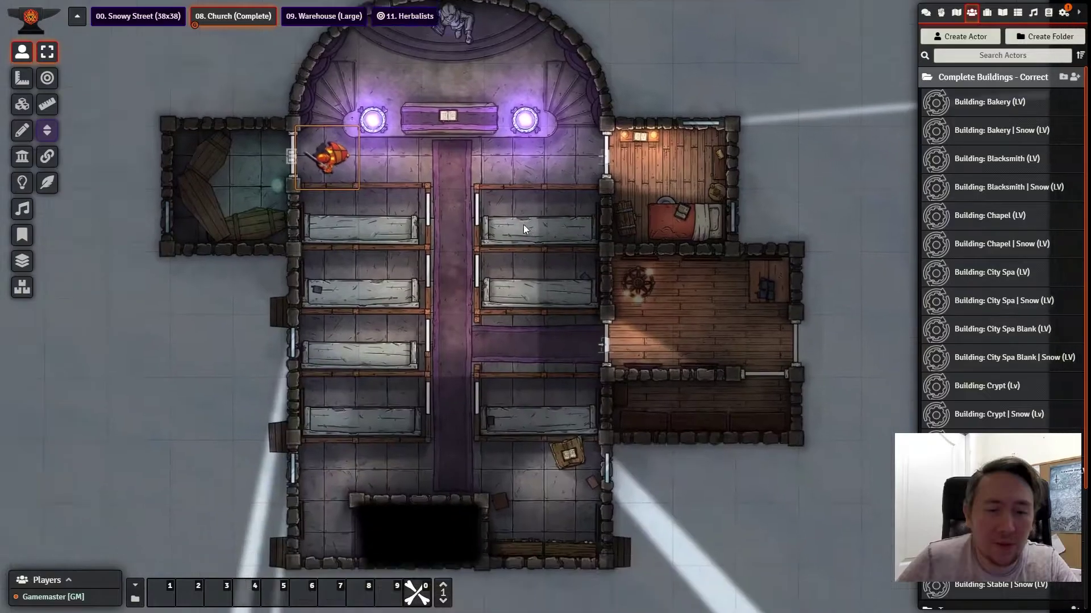
Walk the token back down the central aisle to the foot of the stairs in the church's southwest corner
key("Right")
key("Down")
key("Down")
key("Down")
key("Down")
key("Right")
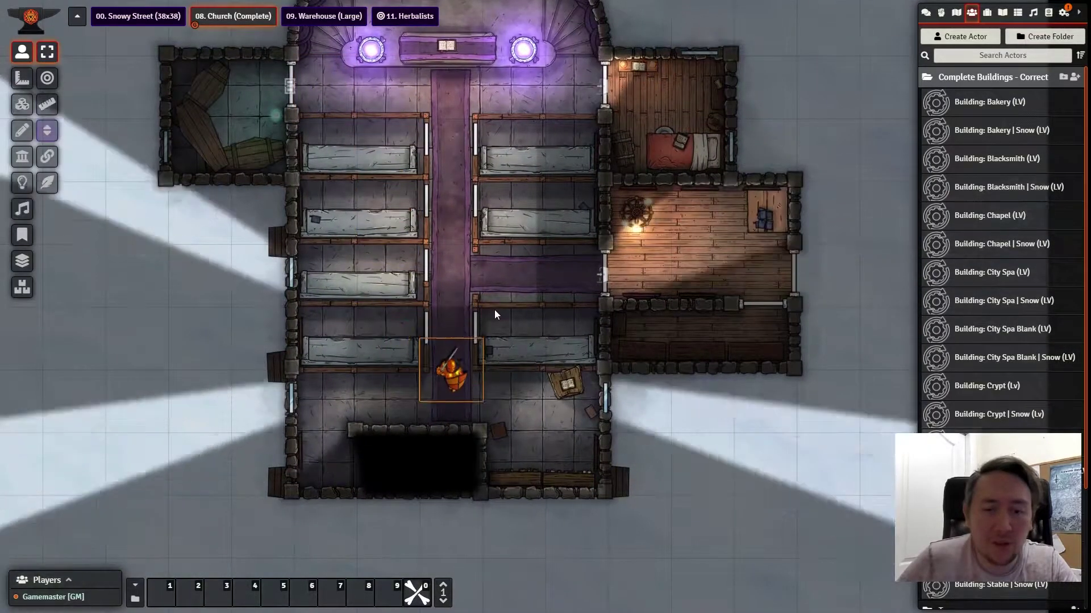
key("Down")
key("Left")
key("Left")
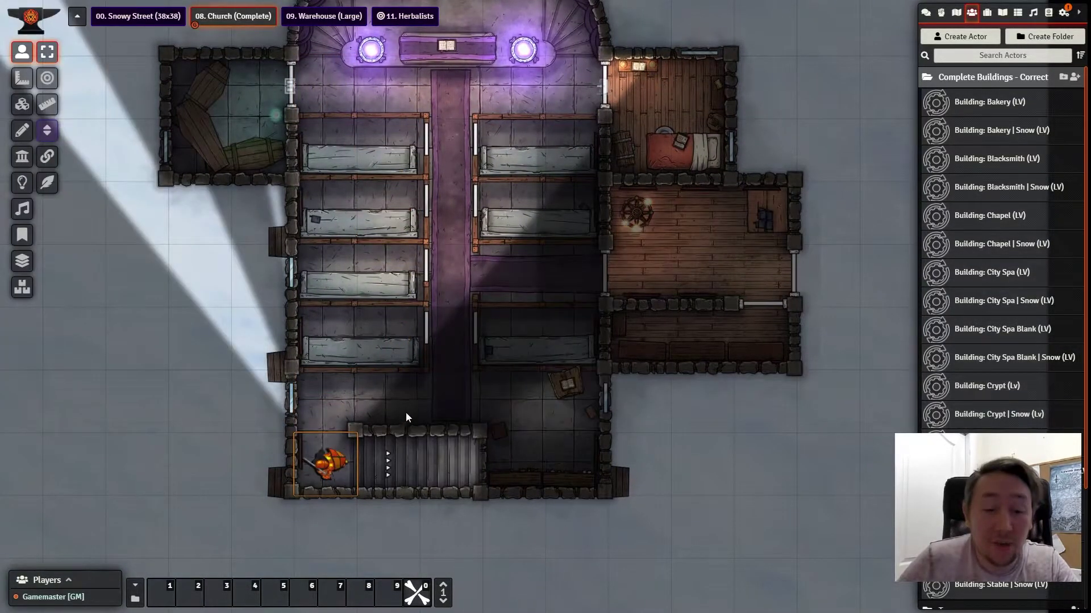
Walk the token up and down the southern stairs to switch between church floors, ending on the upper floor
scroll(396, 468, "down", 3)
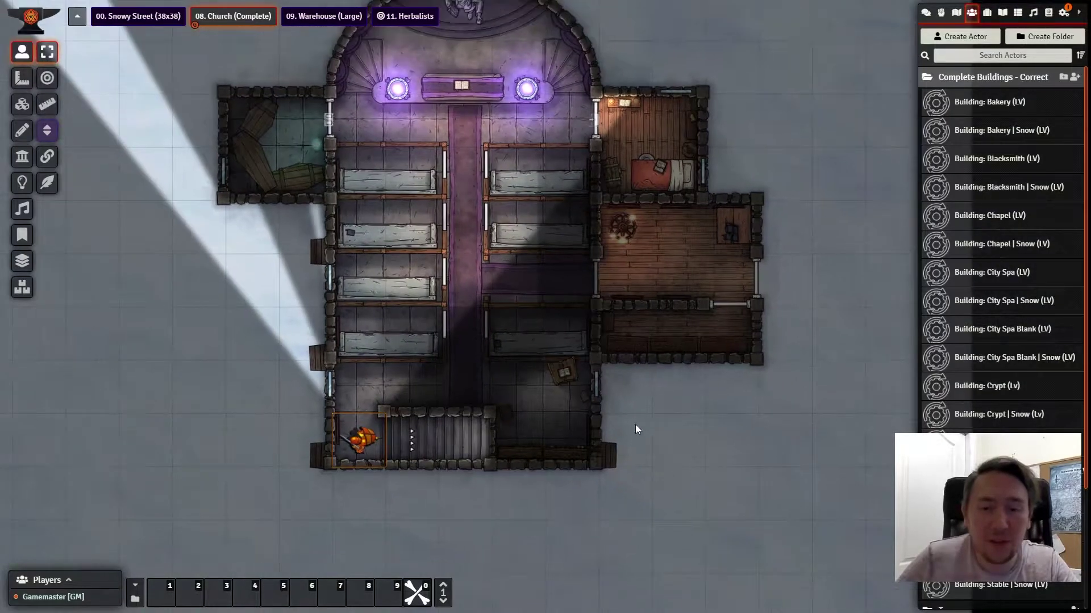
left_click_drag(635, 430, 635, 474)
left_click_drag(352, 494, 386, 502)
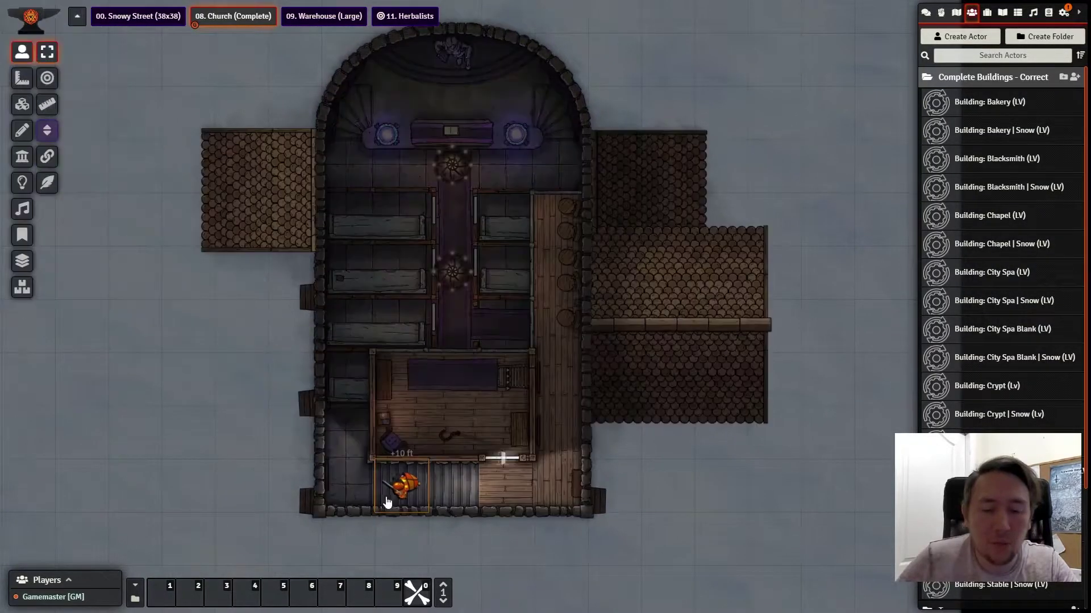
key("Right")
key("Right")
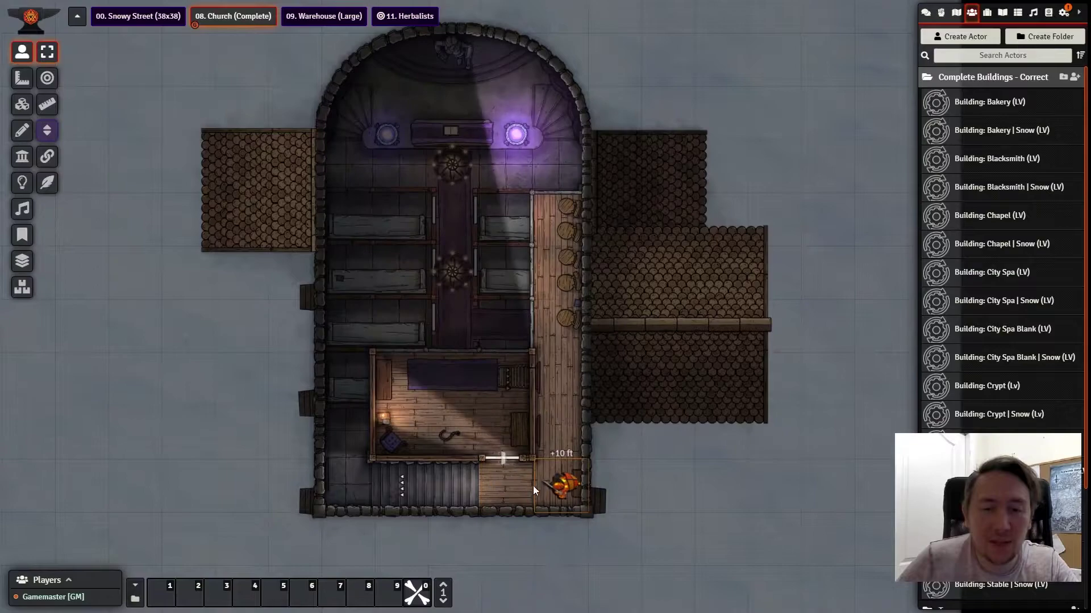
key("Left")
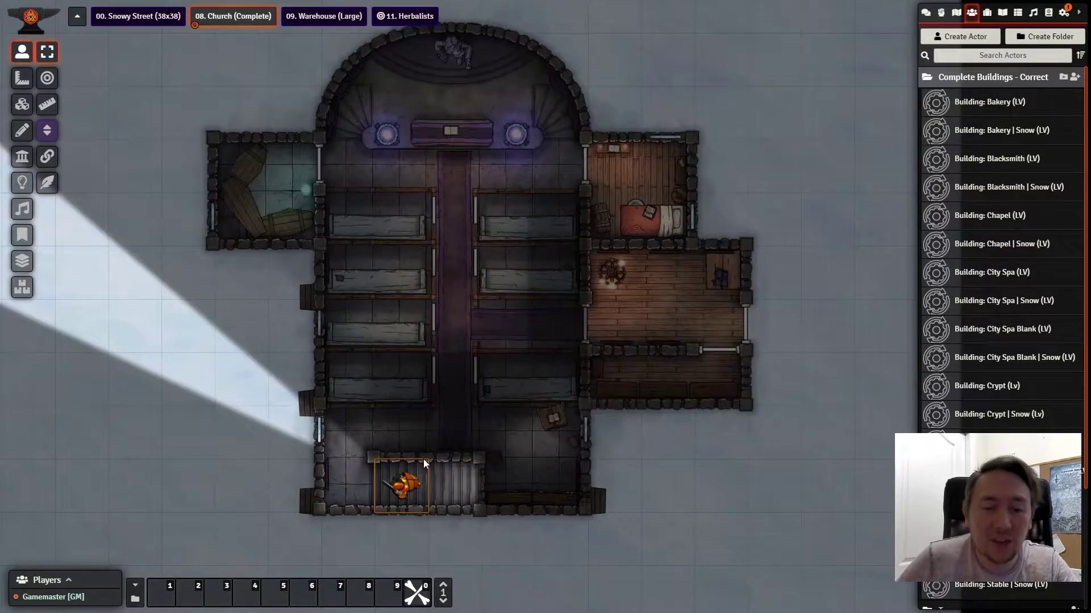
key("Left")
key("Right")
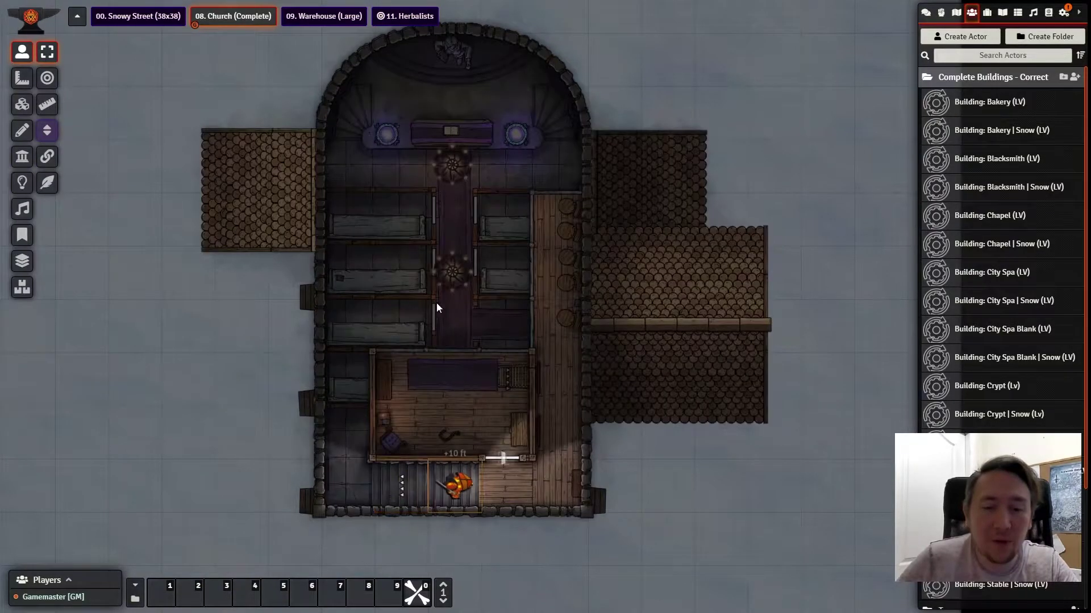
Walk the token east off the stairs and north along the upper-floor gallery
key("Right")
key("Right")
key("Right")
key("Up")
key("Up")
key("Up")
key("Up")
key("Up")
key("Up")
key("Up")
key("Up")
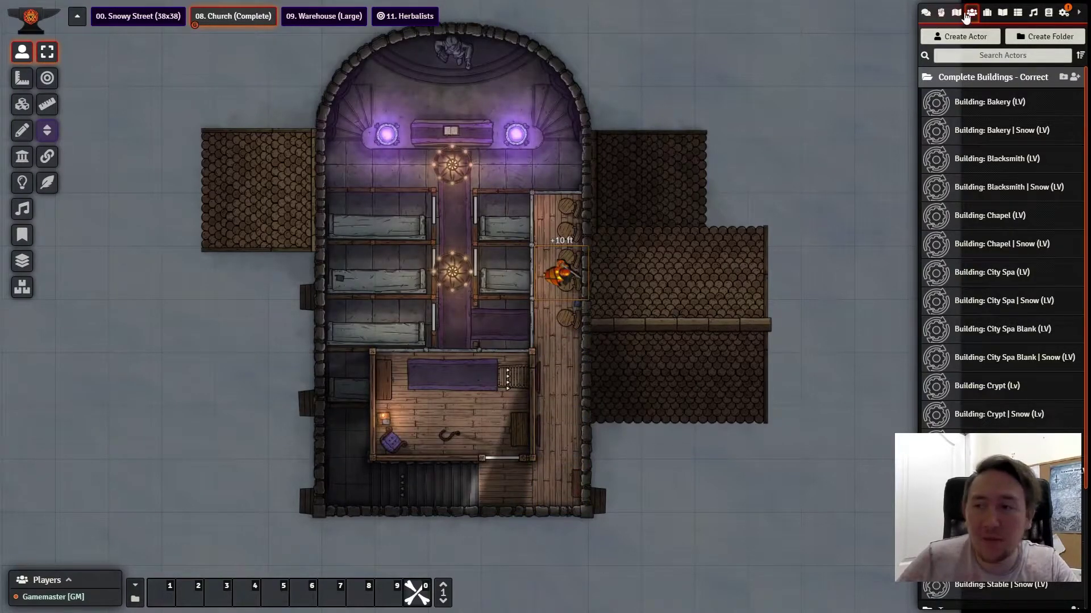
Place a second, green character token in the church's central aisle and move it on the ground floor
scroll(1009, 281, "down", 3)
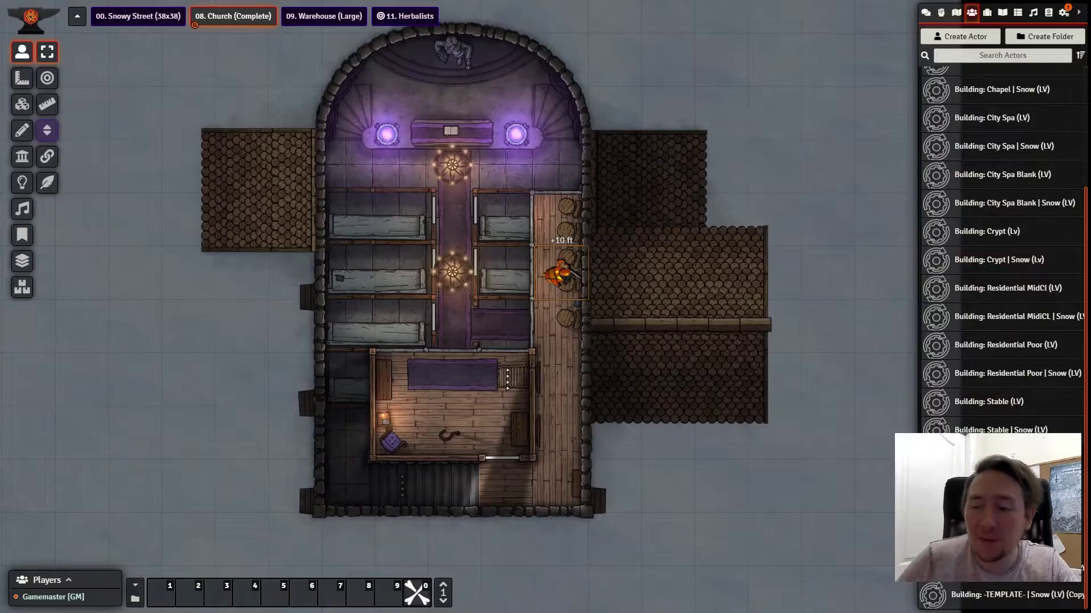
left_click_drag(977, 487, 454, 275)
left_click(557, 277)
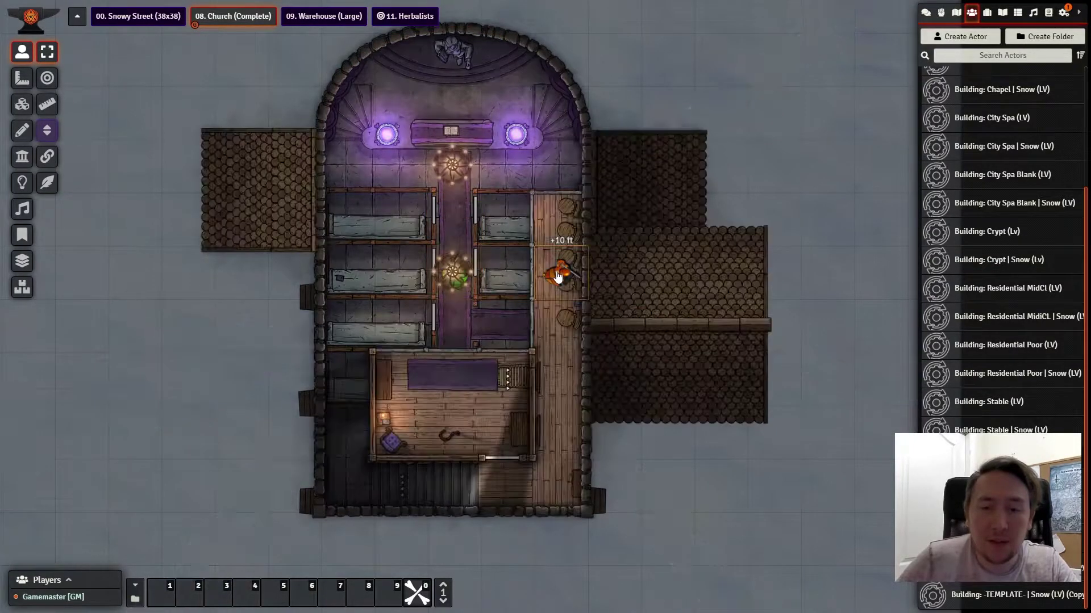
left_click(464, 294)
key("Up")
key("Down")
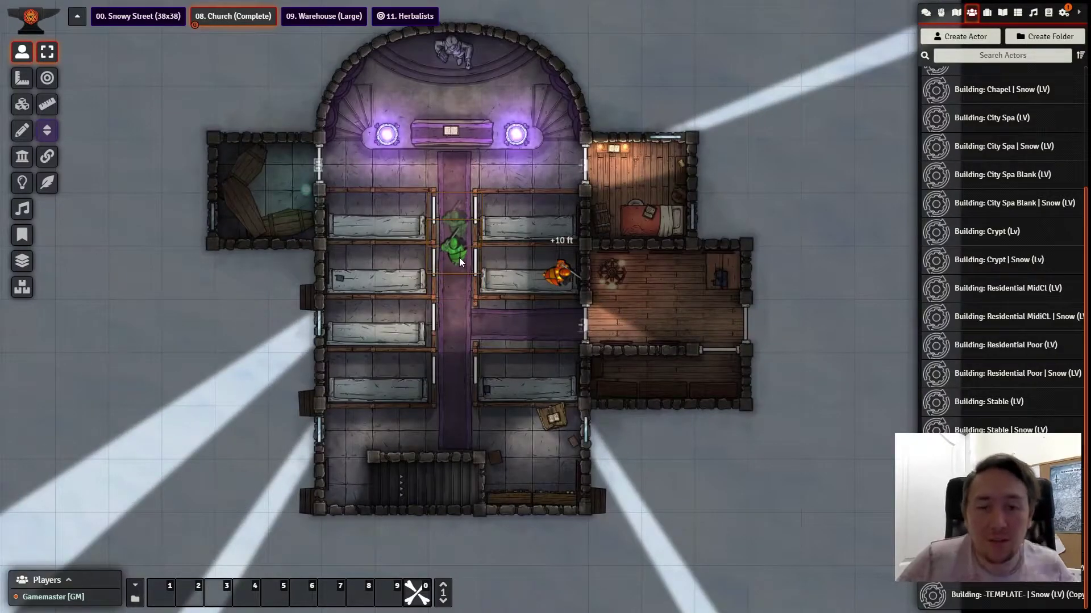
Switch between the two tokens to compare their floor views, and move the green token beneath the eastern gallery
left_click(546, 285)
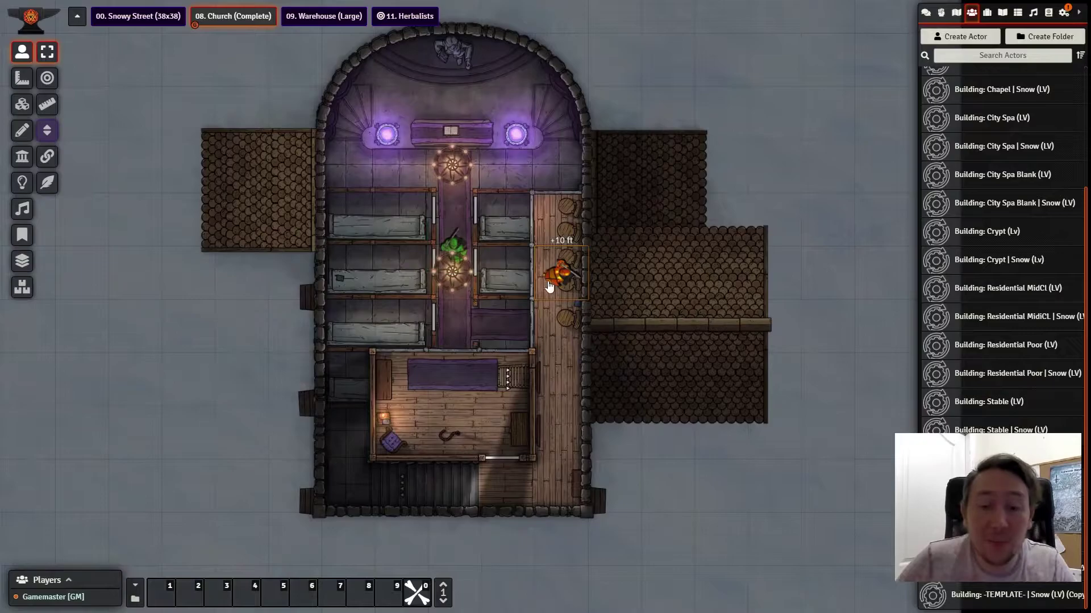
left_click(464, 259)
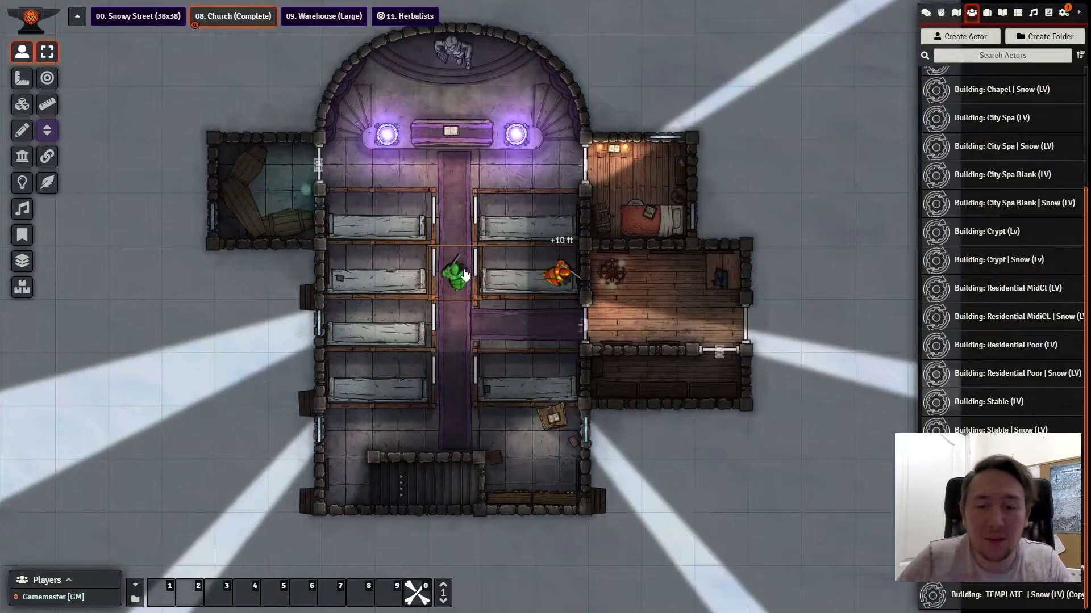
key("Down")
key("Right")
key("Right")
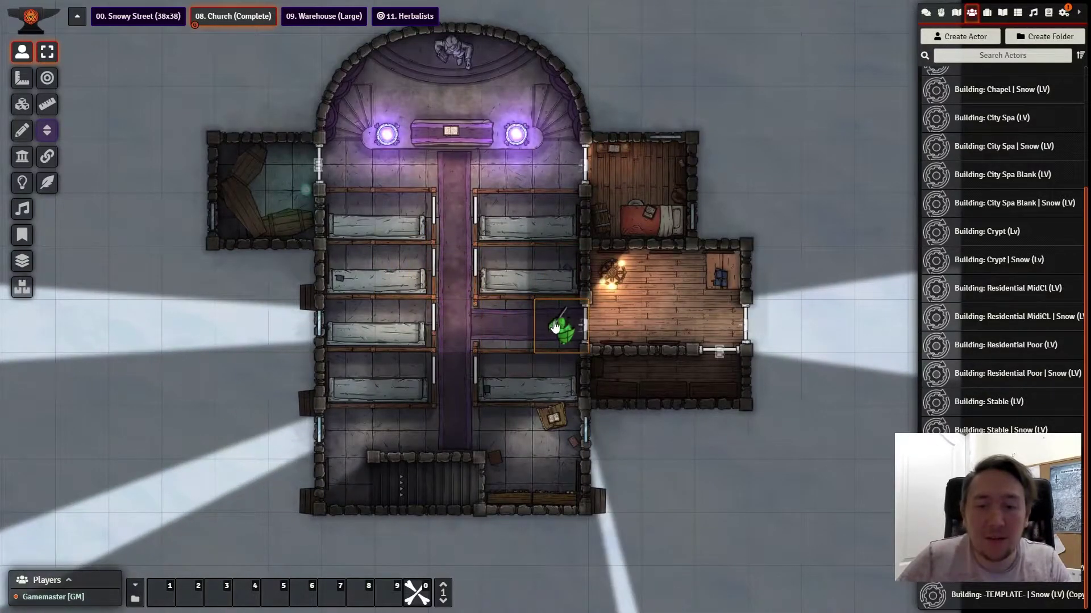
Select the orange token and walk it south along the gallery and into the purple-rug room up to the ladder
key("Tab")
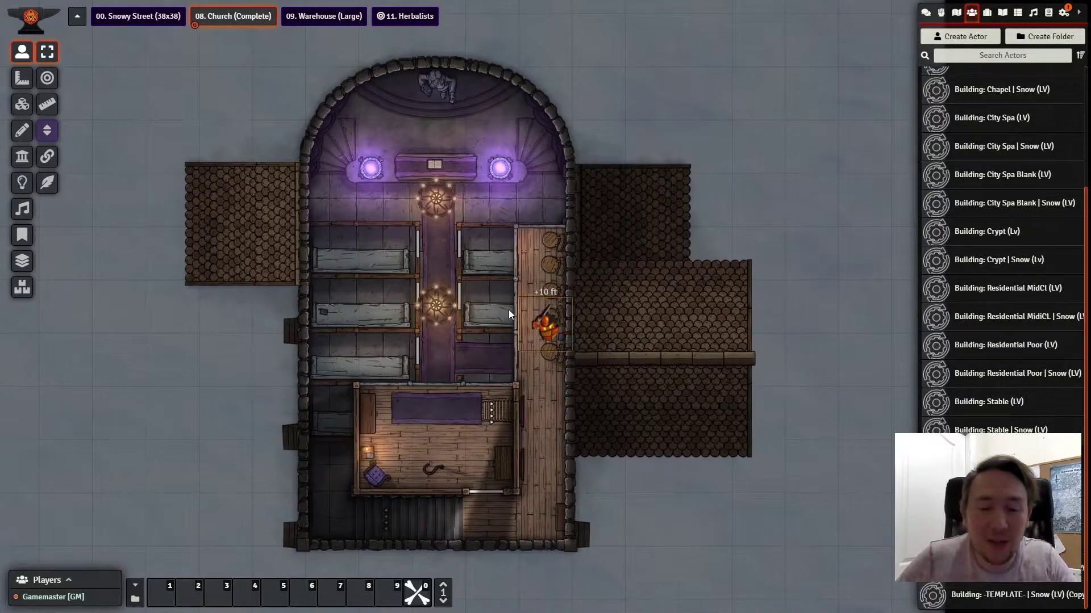
key("Down")
key("Down")
key("Down")
key("Down")
key("Left")
key("Up")
key("Up")
key("Up")
key("Up")
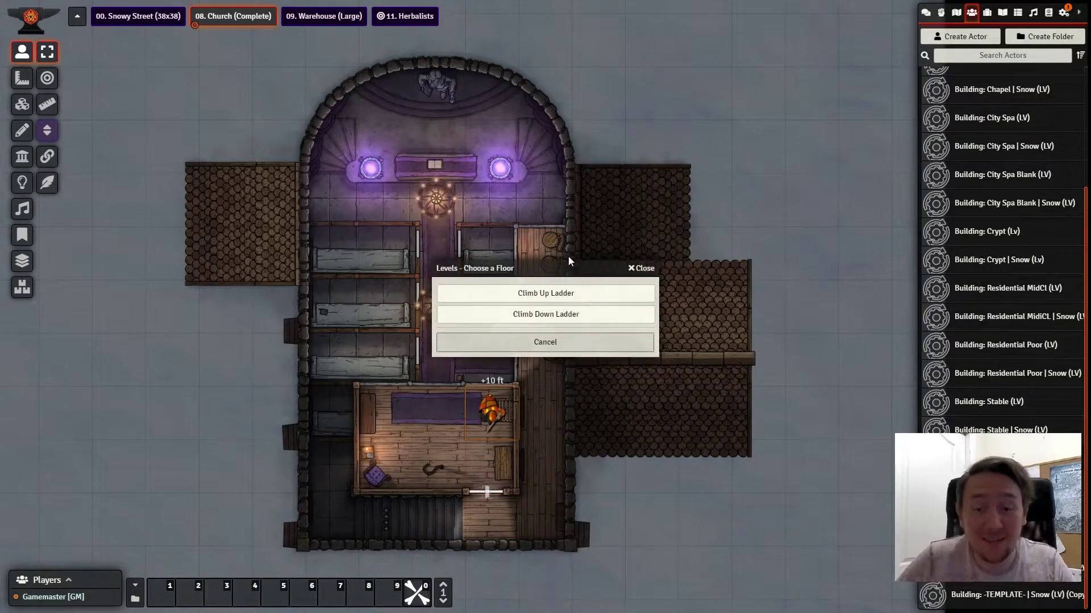
Climb the token up the ladder into the bell tower and walk it along the east side of the bell
left_click(574, 295)
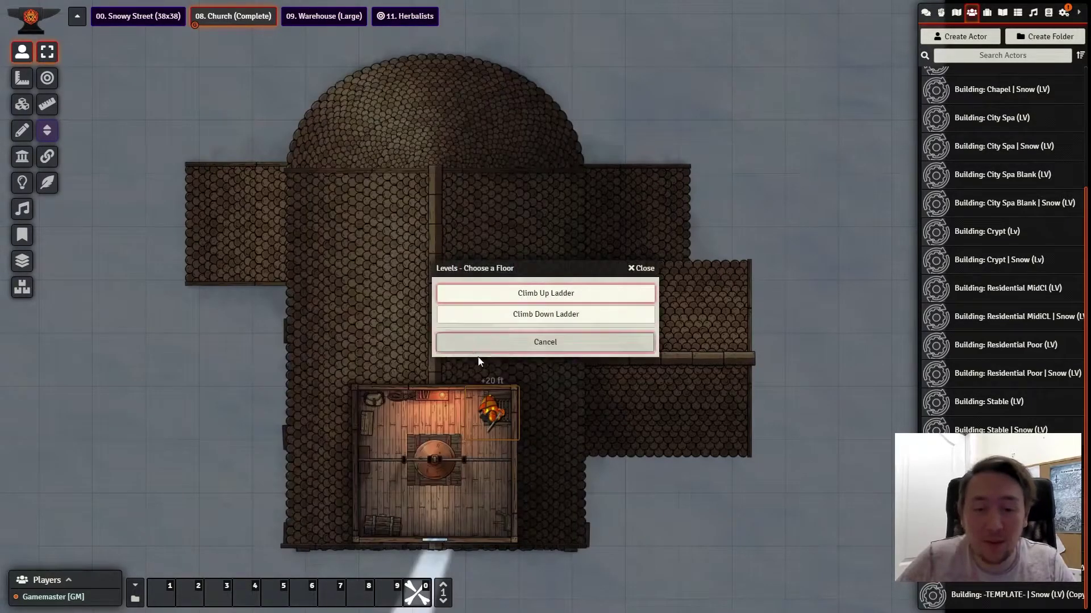
left_click(571, 345)
key("Down")
key("Down")
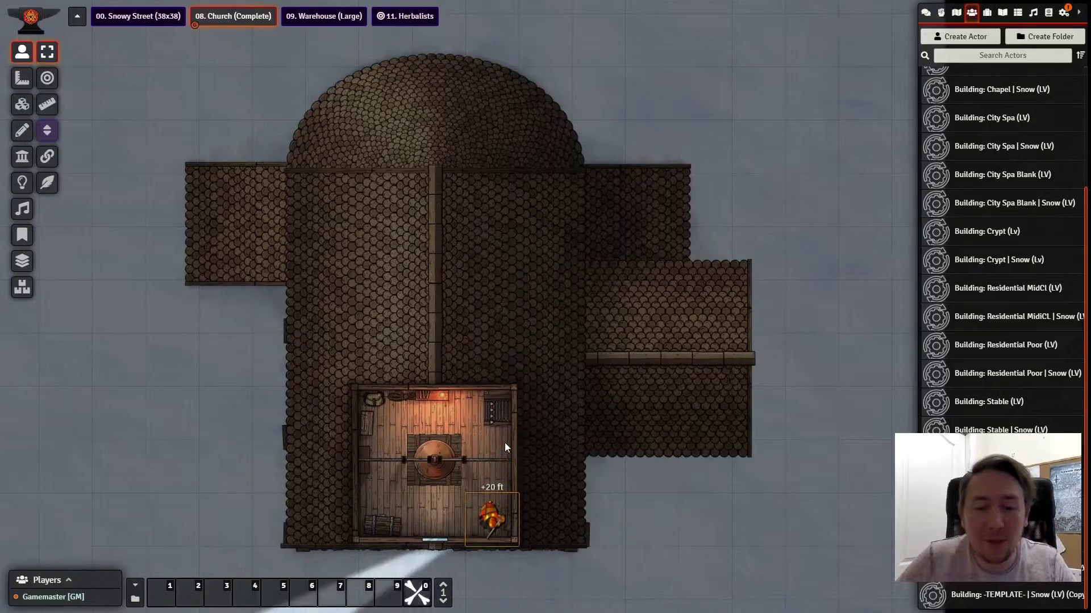
key("Up")
Set the orange token's elevation to 30 ft and move it across the bell tower roof
right_click(493, 464)
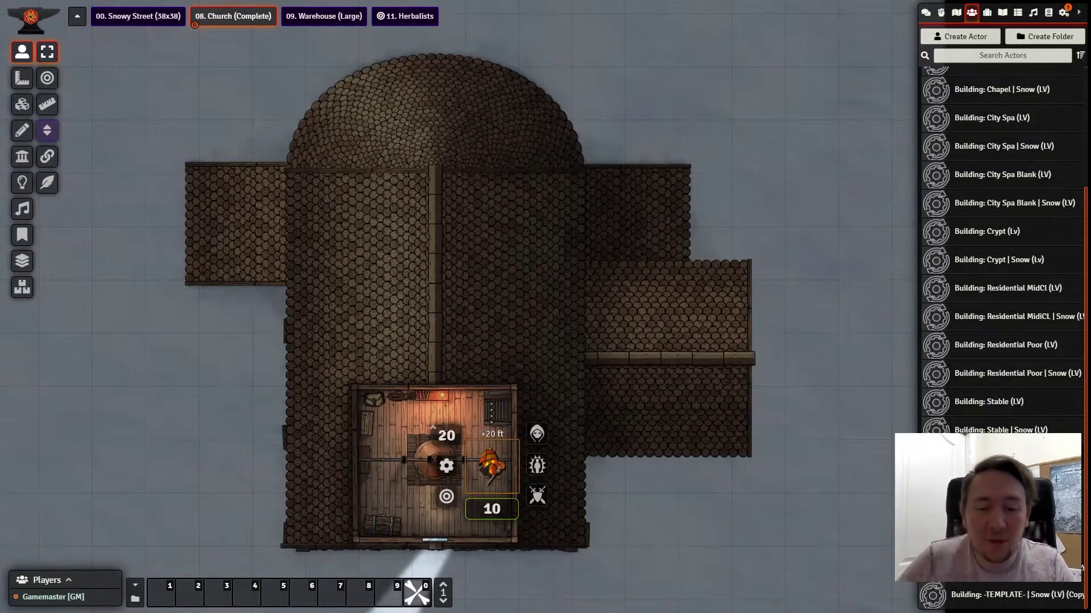
type("30")
key("Return")
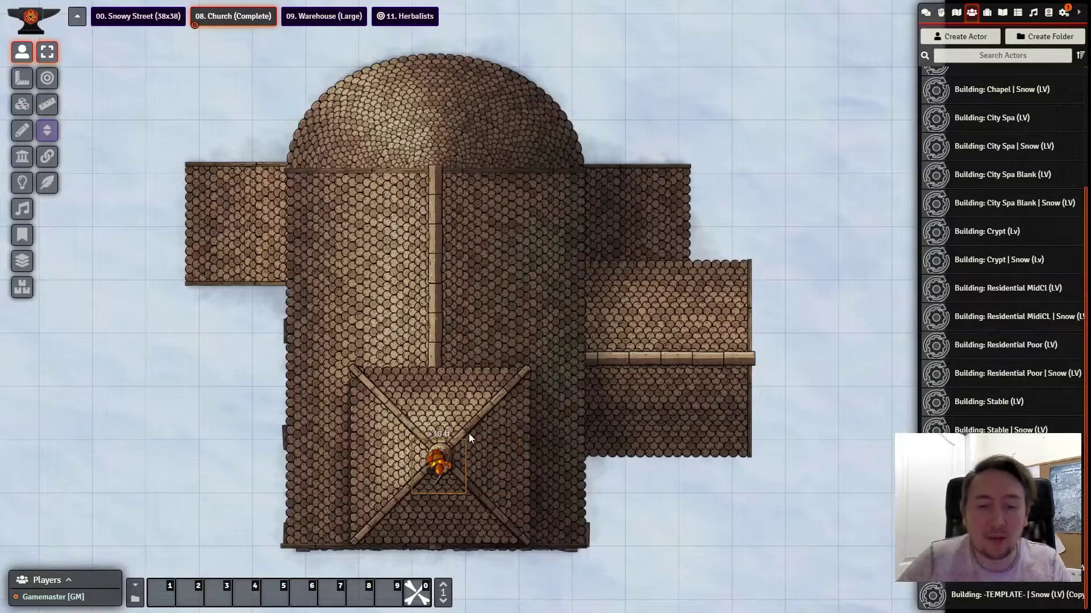
key("Up")
key("Left")
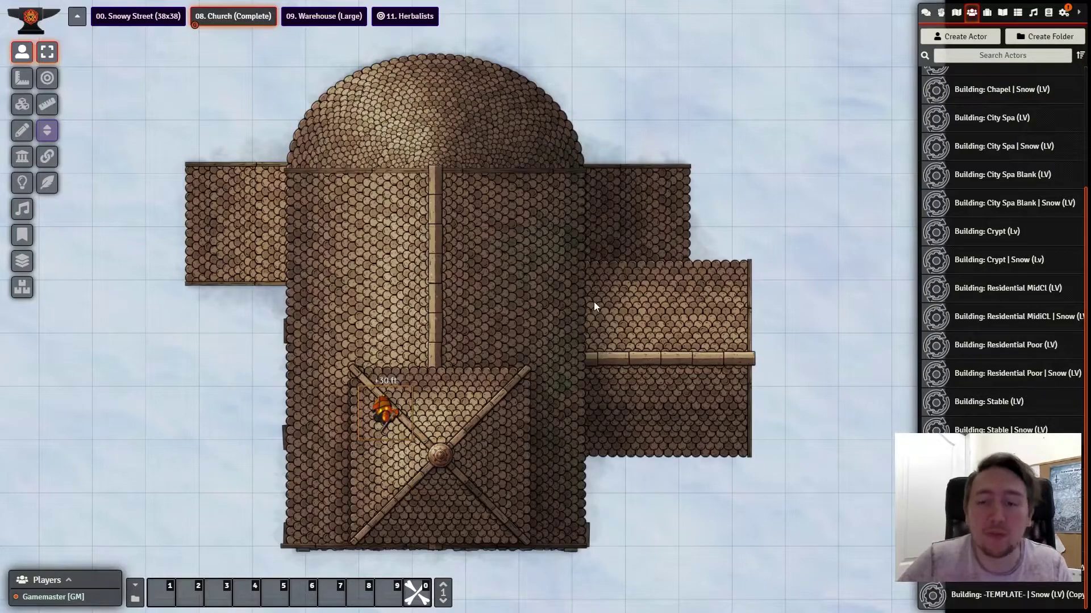
Open the 09. Warehouse (Large) scene and move the token southwest between the log pile and the coal crates
scroll(594, 307, "down", 1)
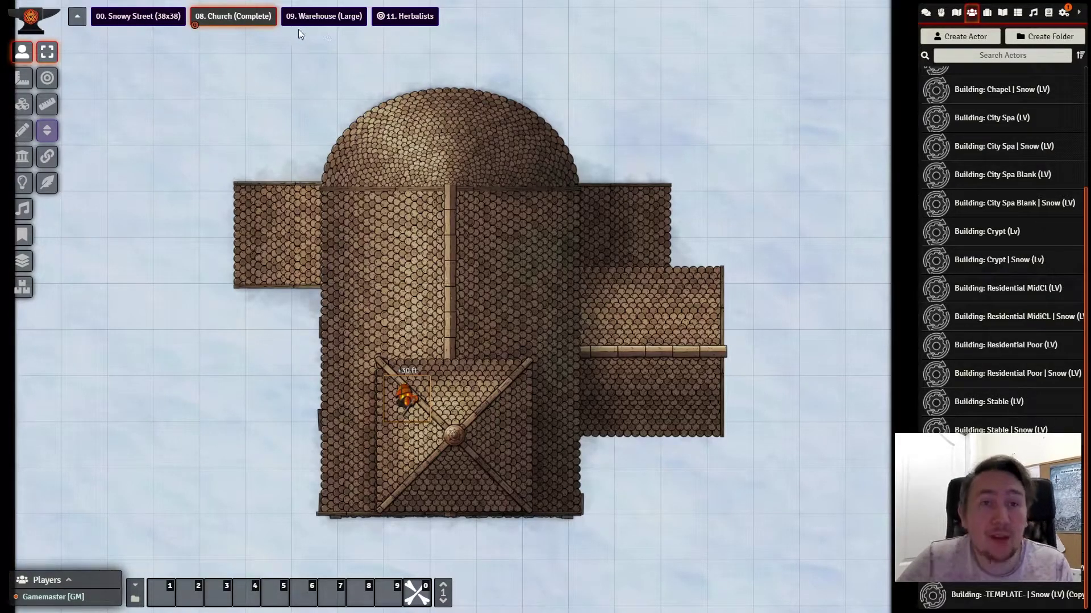
left_click(318, 23)
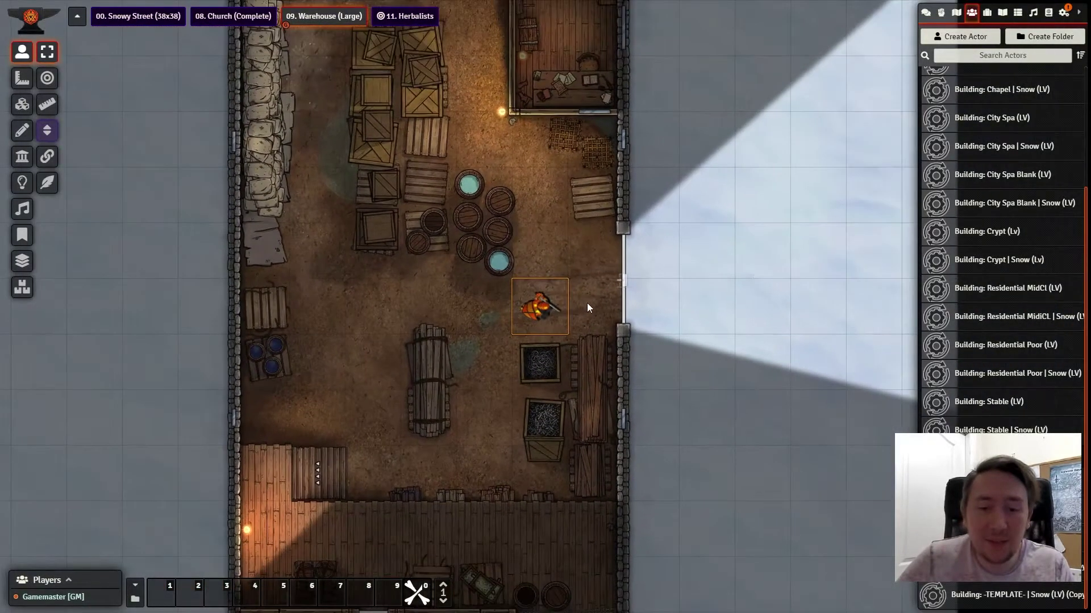
scroll(587, 302, "down", 2)
key("Down")
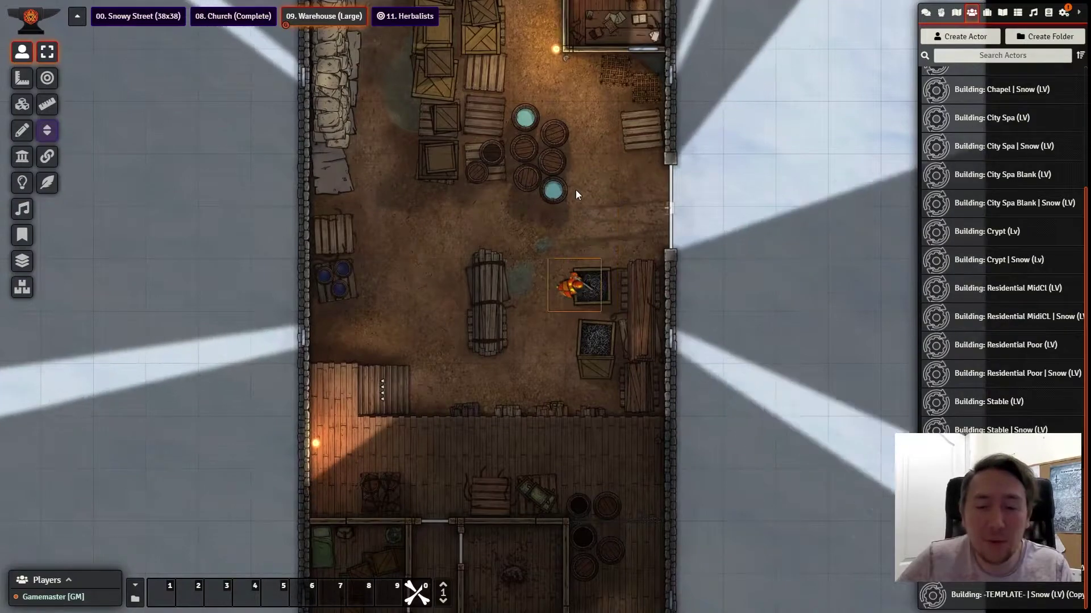
key("Left")
key("Down")
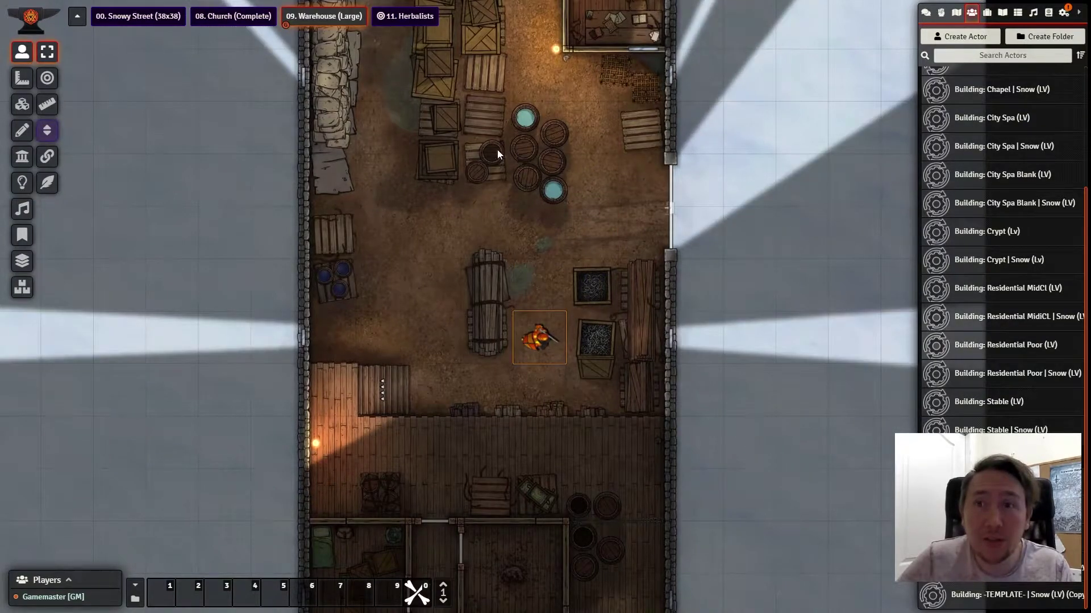
Walk the orange token southwest past the log pile and west up the stairs to the upper level
key("Down")
key("Left")
key("Left")
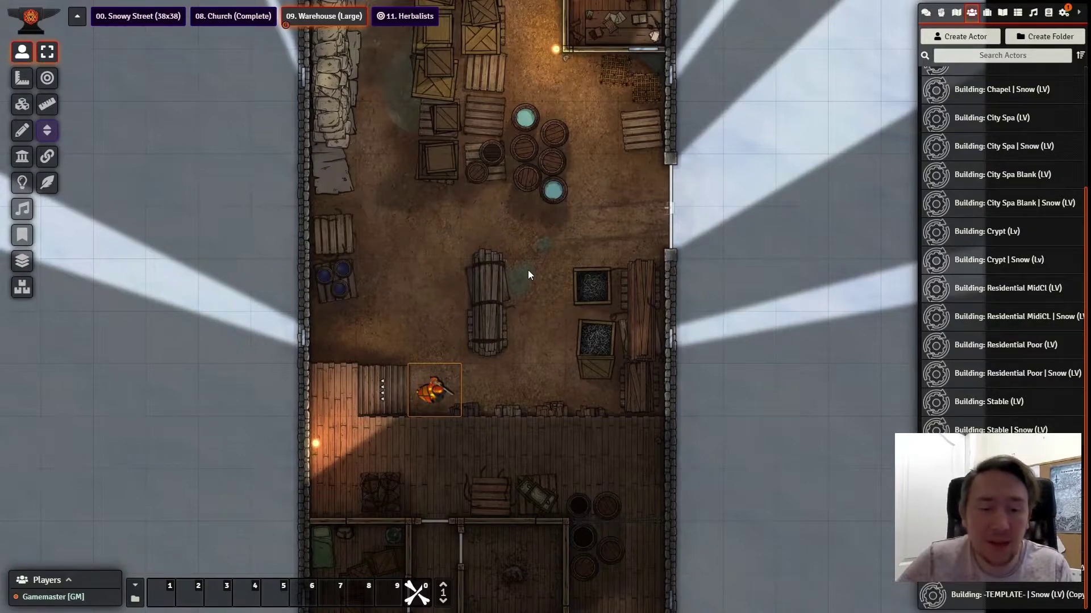
key("Left")
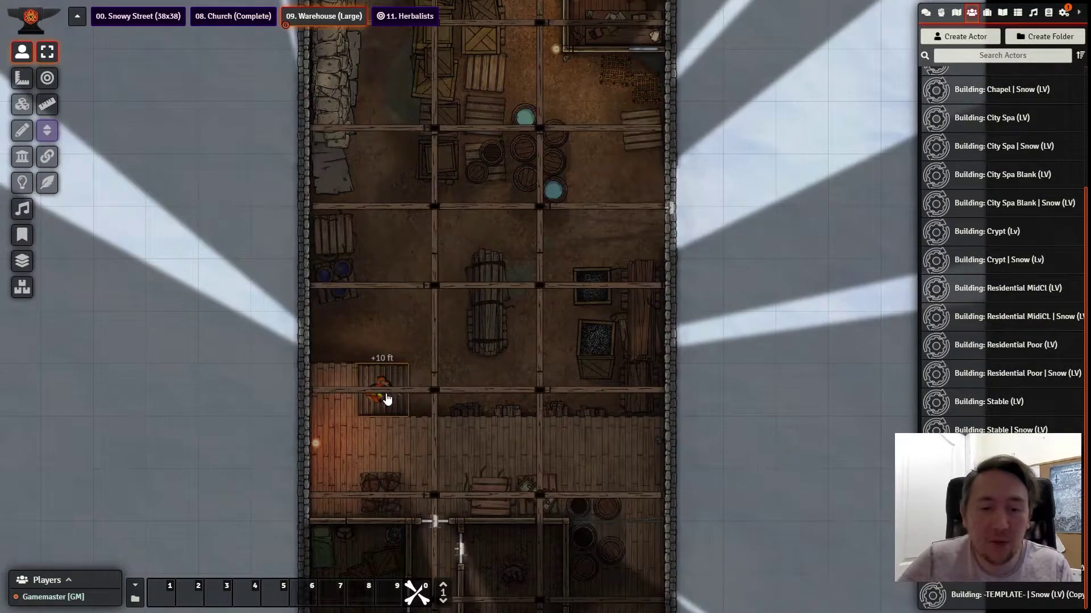
Move the token from the stairs southeast onto the wooden platform and east along it to the central beam
left_click_drag(386, 398, 492, 452)
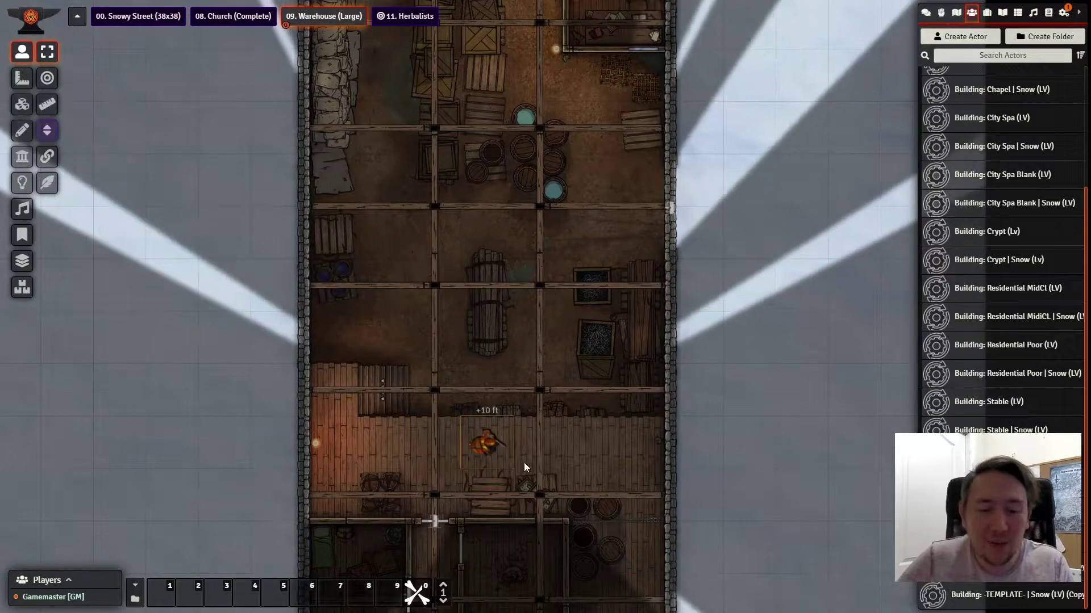
key("Right")
key("Left")
key("Left")
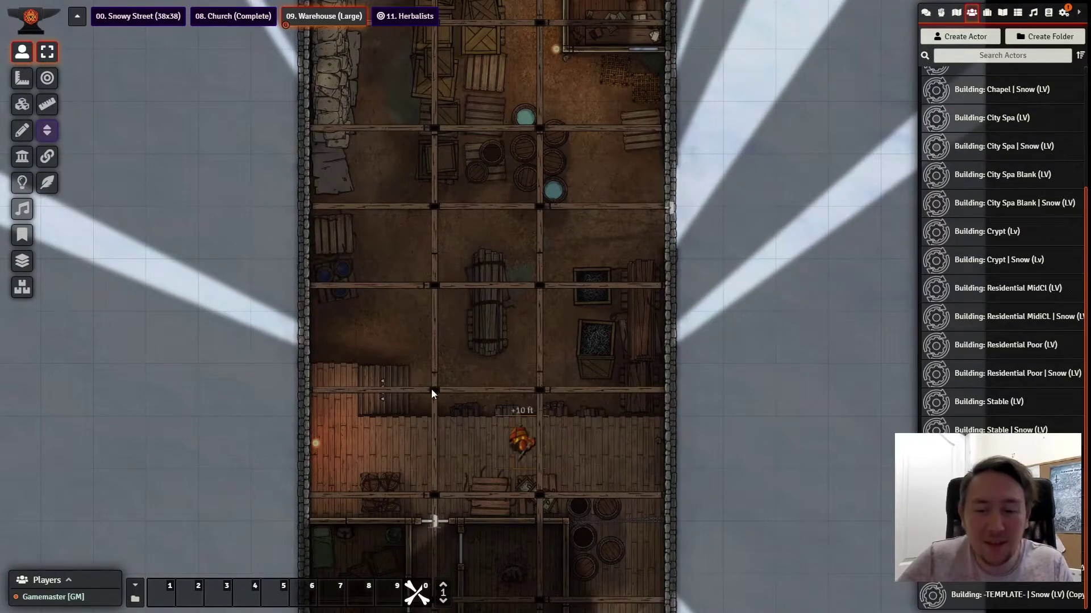
key("Right")
key("Right")
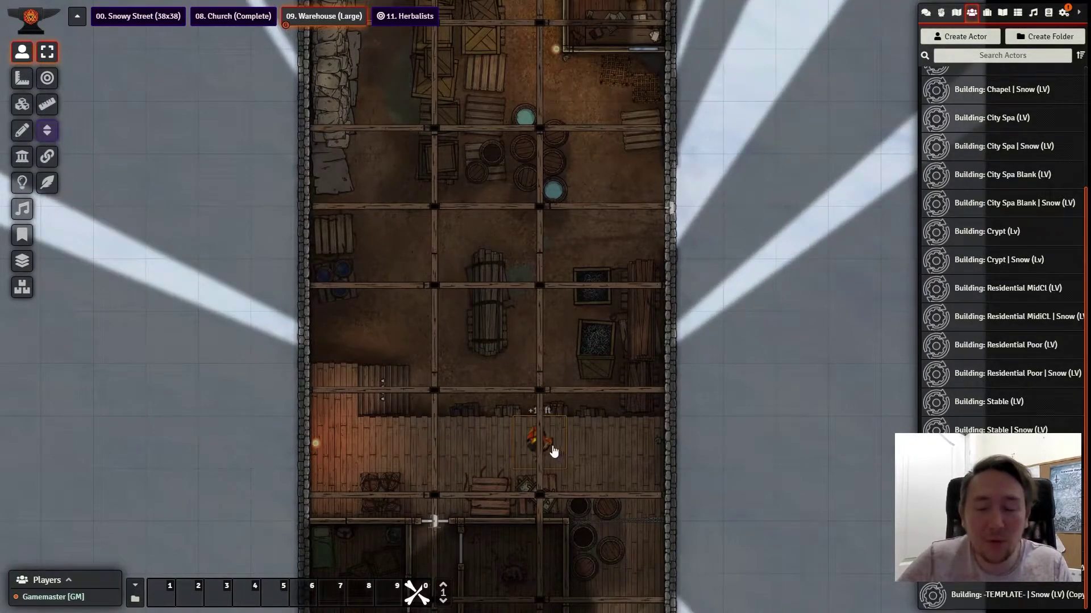
Set the orange token's elevation to 20 ft and walk it north along the roof beam to beside the office
right_click(537, 448)
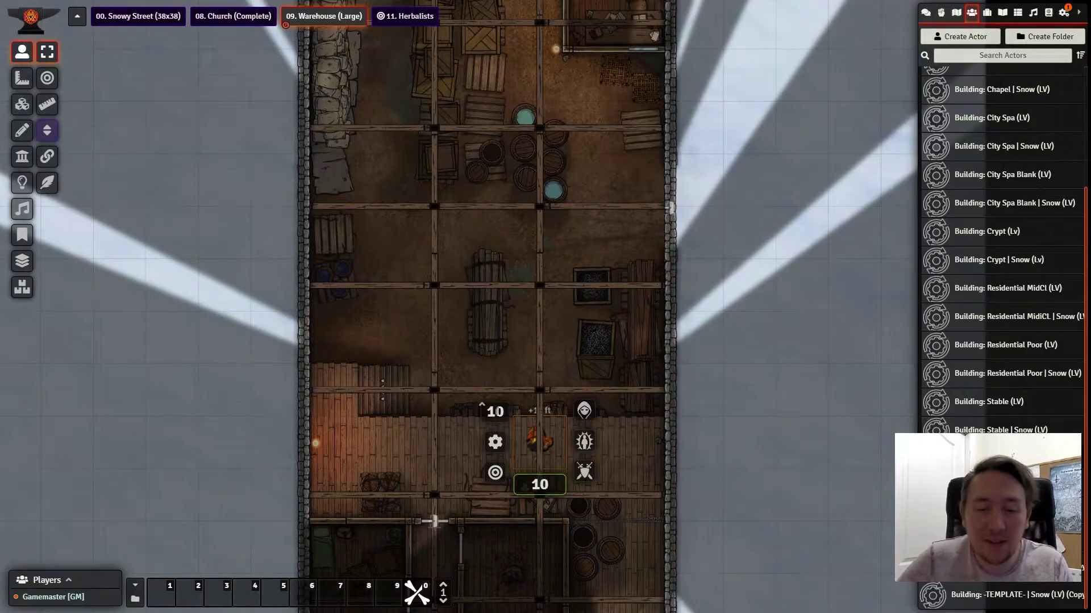
left_click_drag(495, 412, 461, 417)
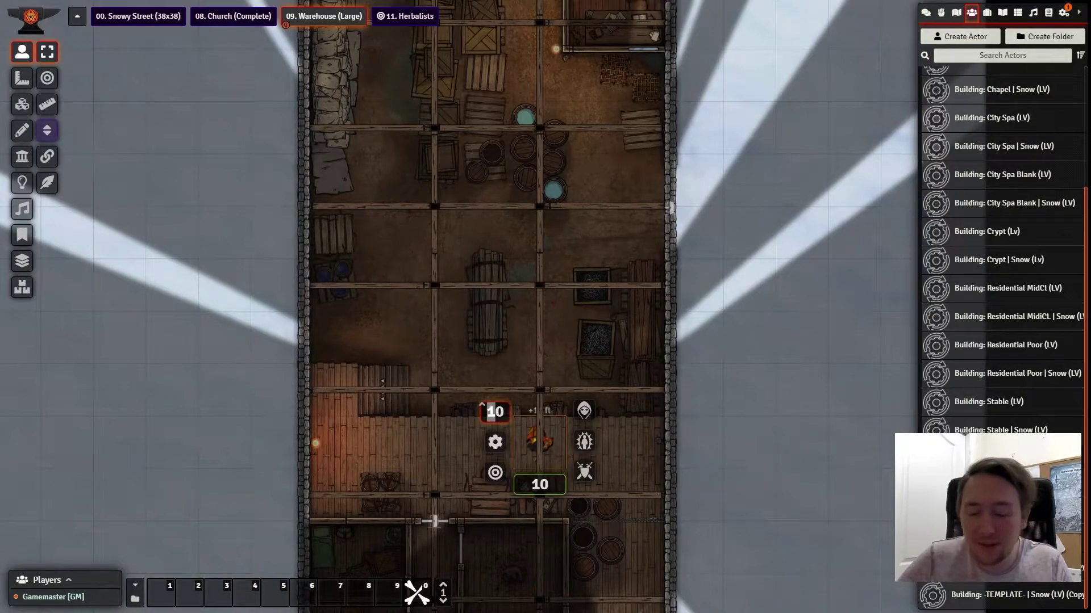
type("2")
key("Return")
key("Up")
key("Up")
key("Up")
key("Up")
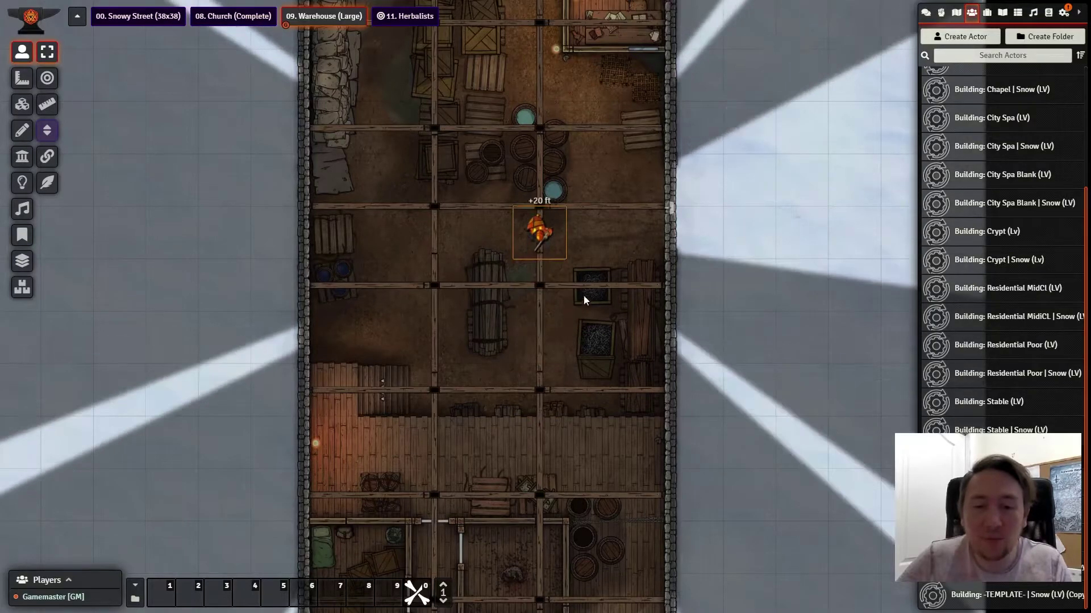
key("Up")
key("Up")
key("Up")
key("Up")
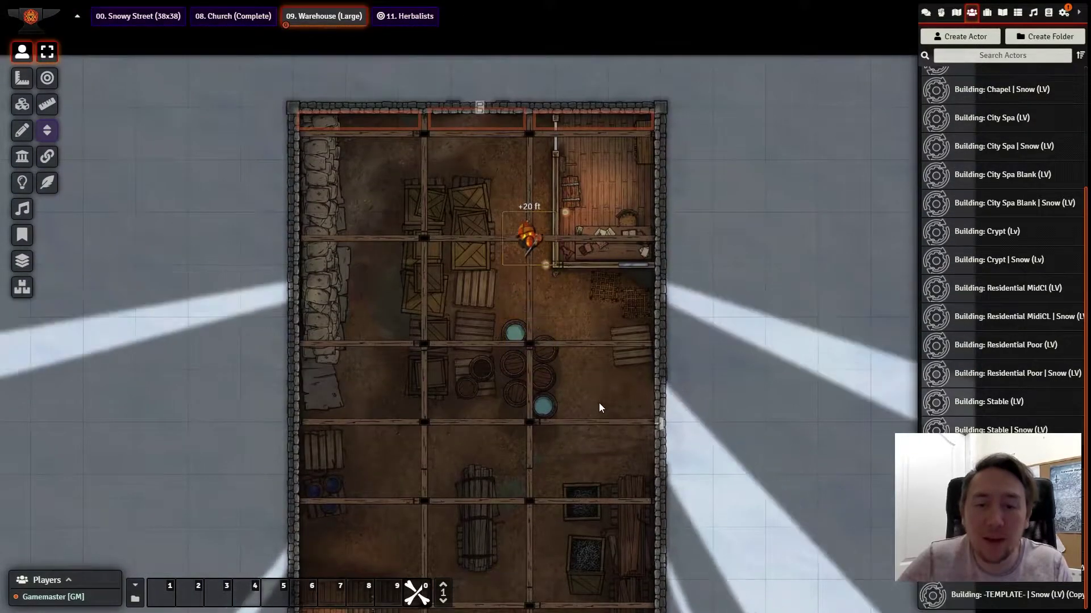
Walk the token back south along the roof beam, then northwest to above the wooden platform
key("Down")
key("Down")
key("Down")
key("Down")
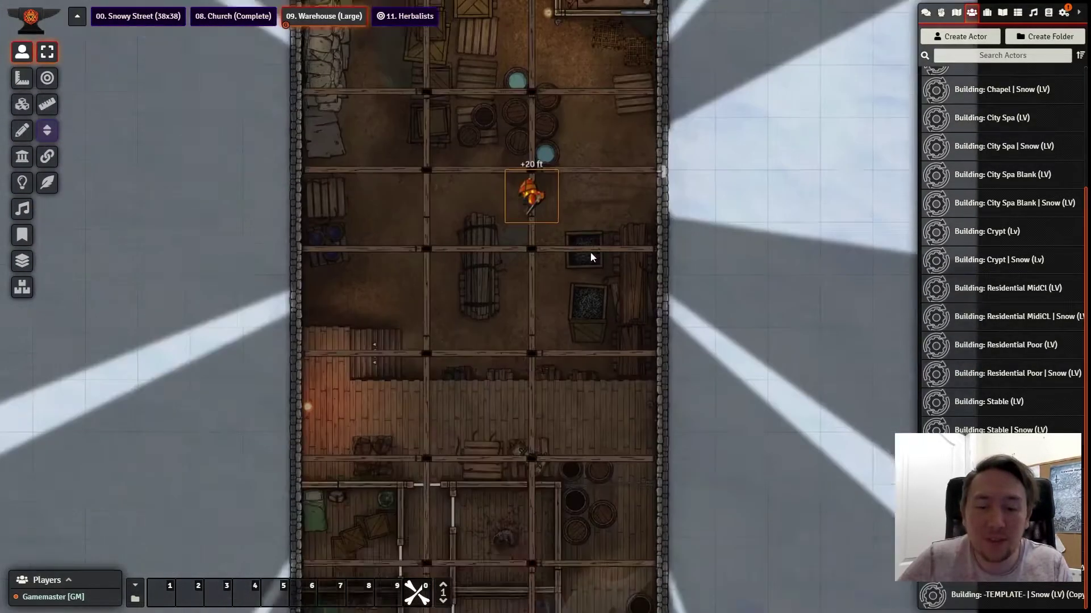
key("Down")
key("Down")
key("Down")
key("Down")
key("Down")
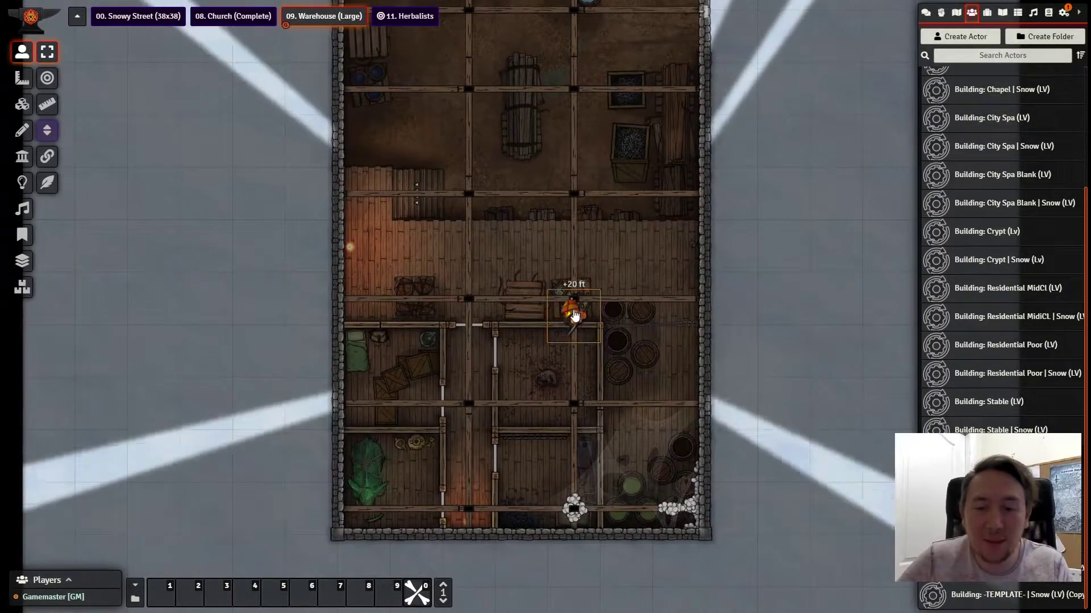
left_click_drag(575, 316, 475, 268)
Set the orange token's elevation to 10 ft and move it down the corridor to its south end
right_click(460, 246)
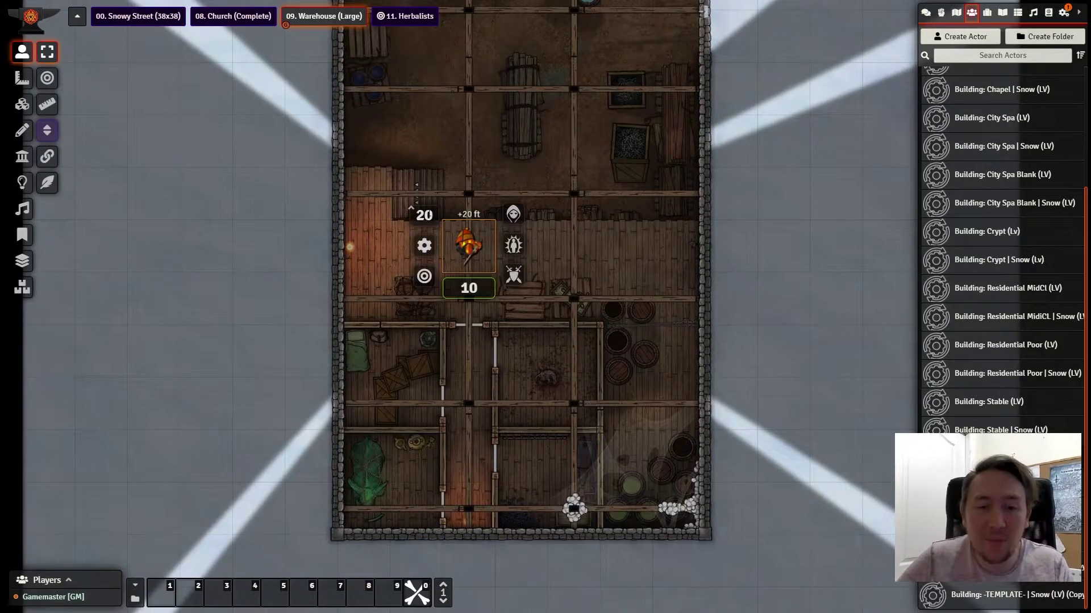
left_click(424, 216)
type("10")
key("Return")
left_click_drag(453, 290, 482, 363)
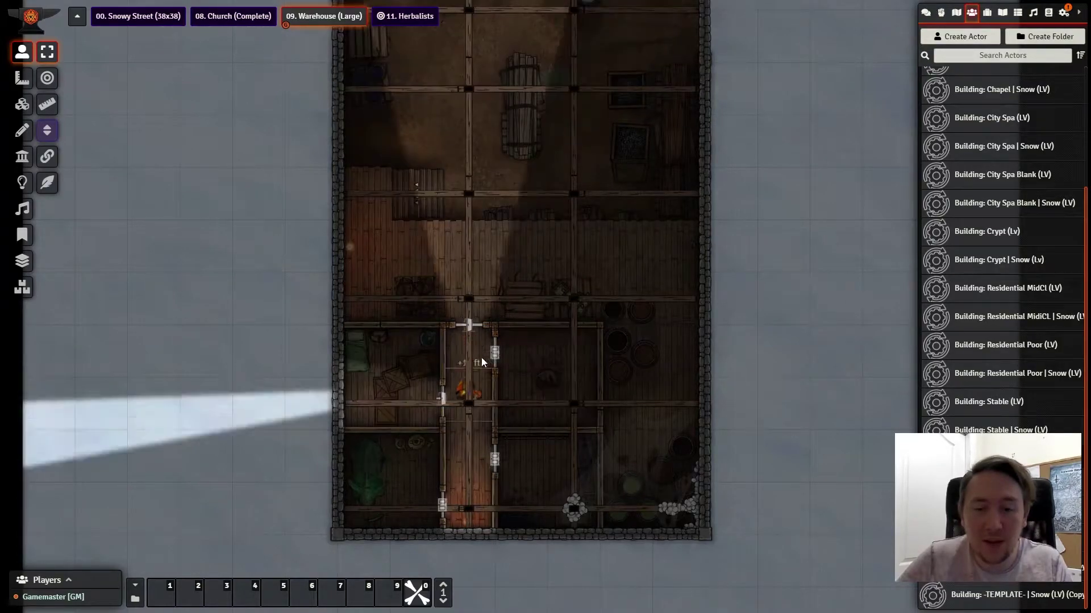
key("Down")
key("Down")
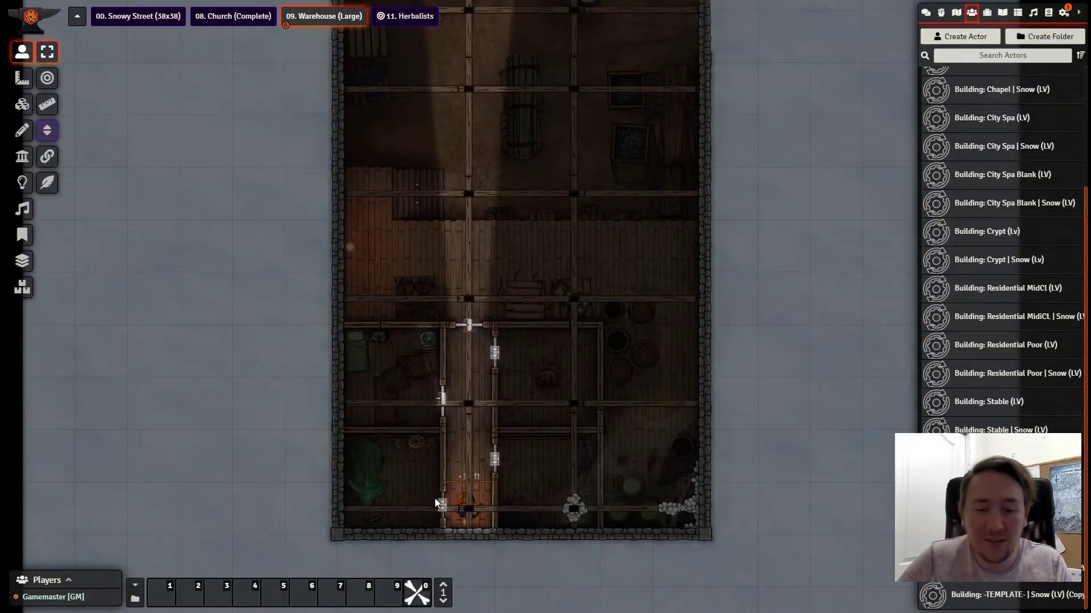
Return the token to the wooden platform north of the corridor and set its elevation to 30 ft
left_click_drag(444, 504, 477, 280)
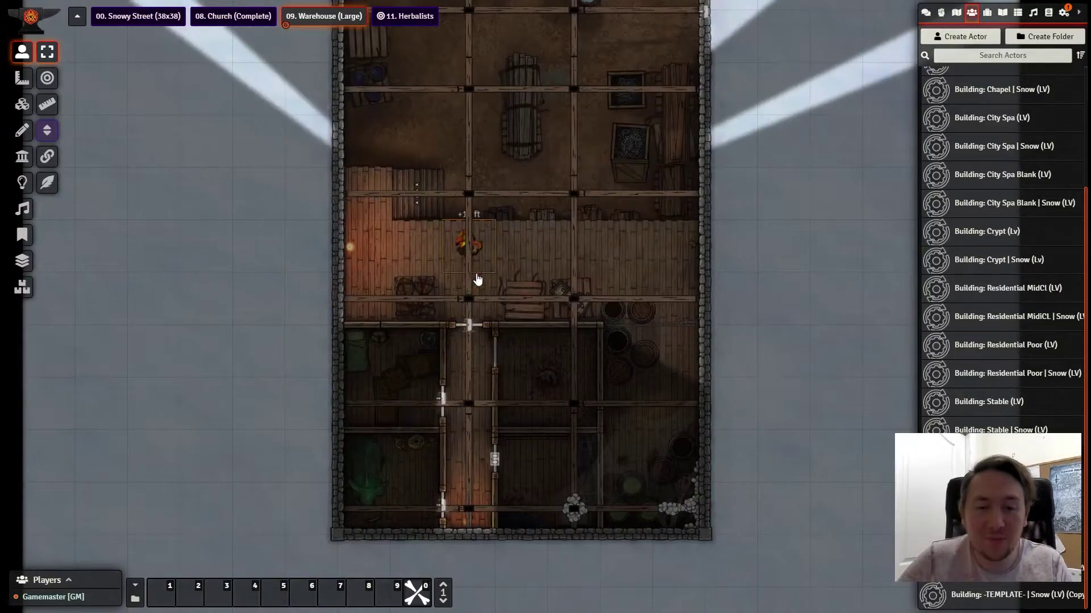
key("Left")
right_click(427, 250)
left_click(371, 215)
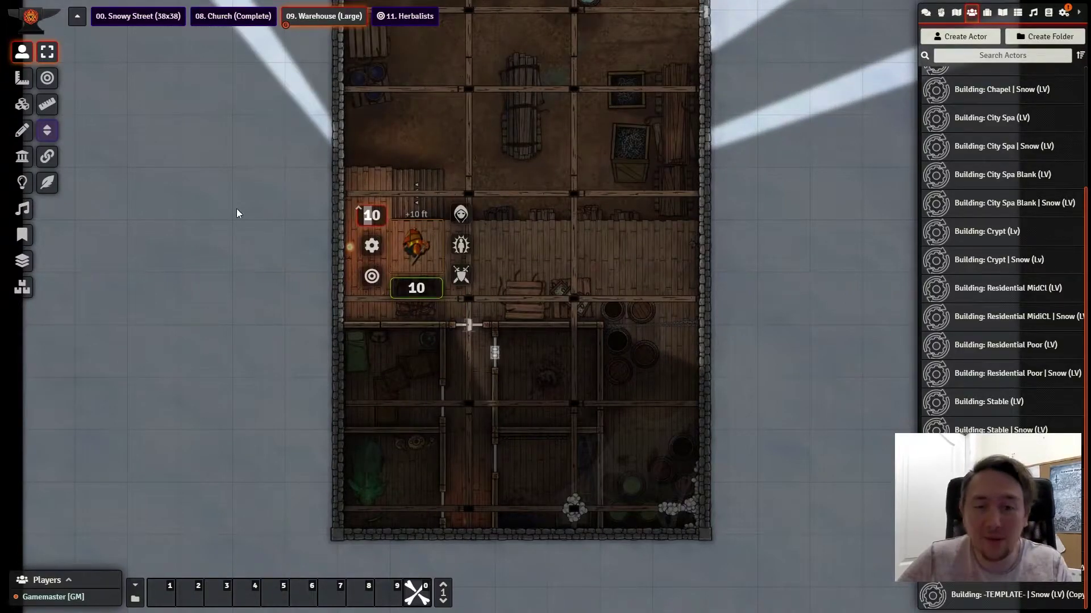
type("30")
key("Return")
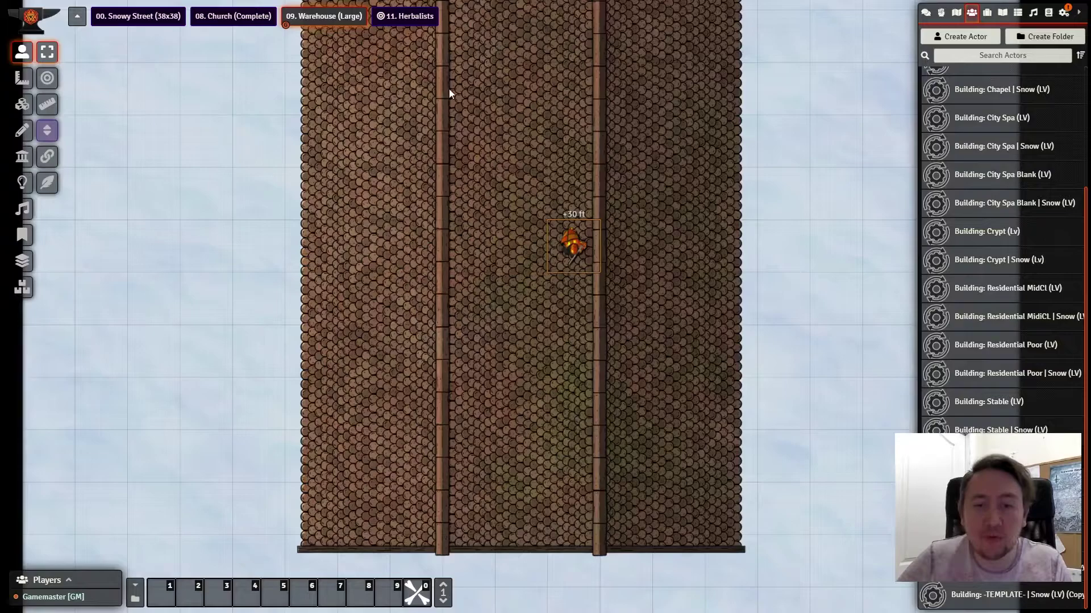
Open the 11. Herbalists scene, select the orange token and move it north to the upper floor's wall
left_click(407, 19)
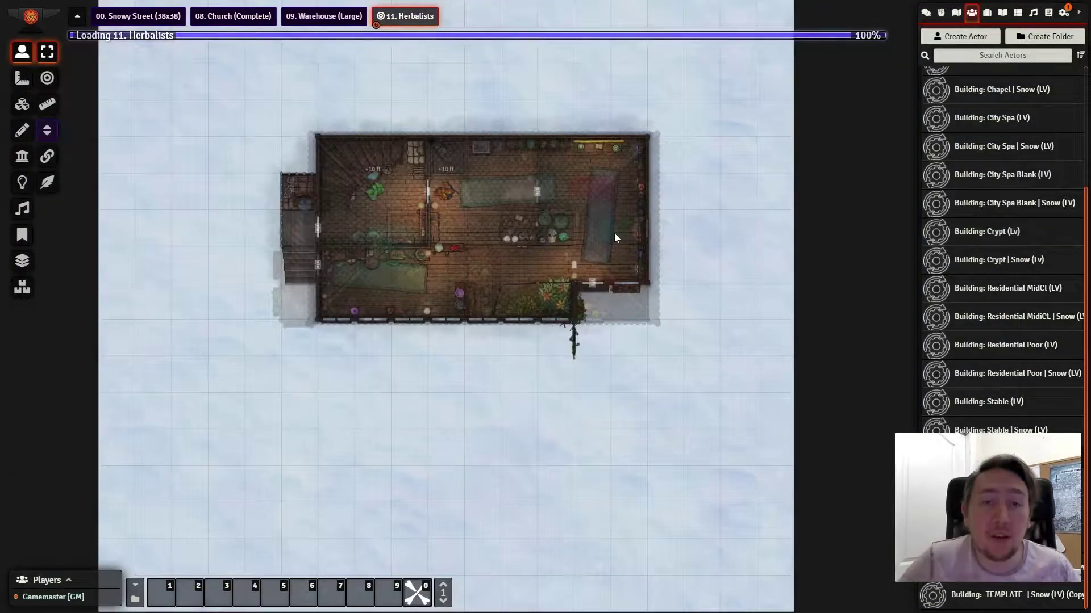
scroll(615, 233, "up", 5)
left_click(363, 101)
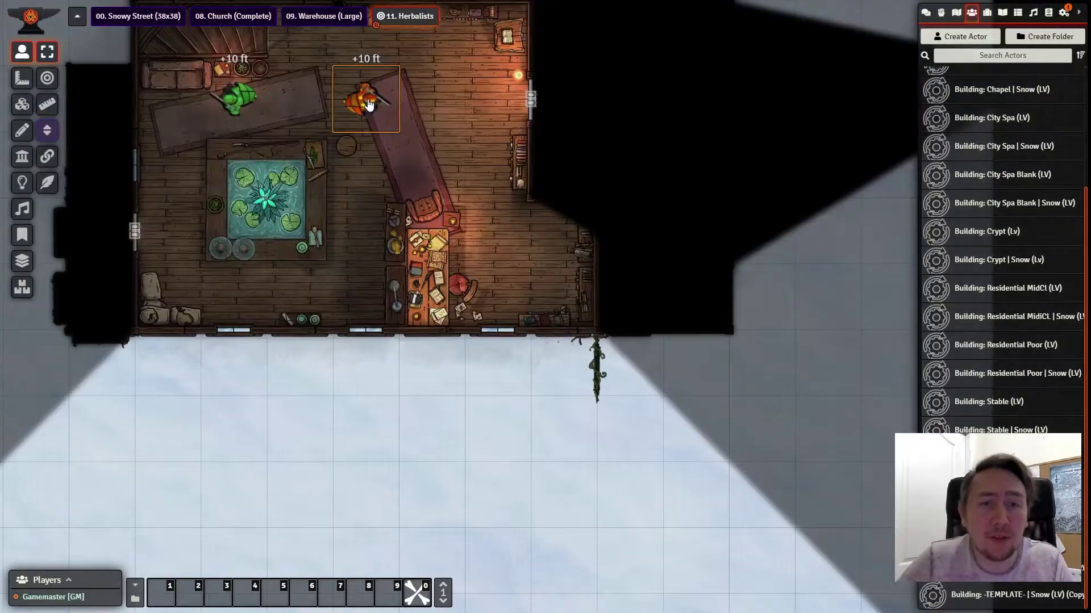
left_click_drag(402, 207, 656, 333)
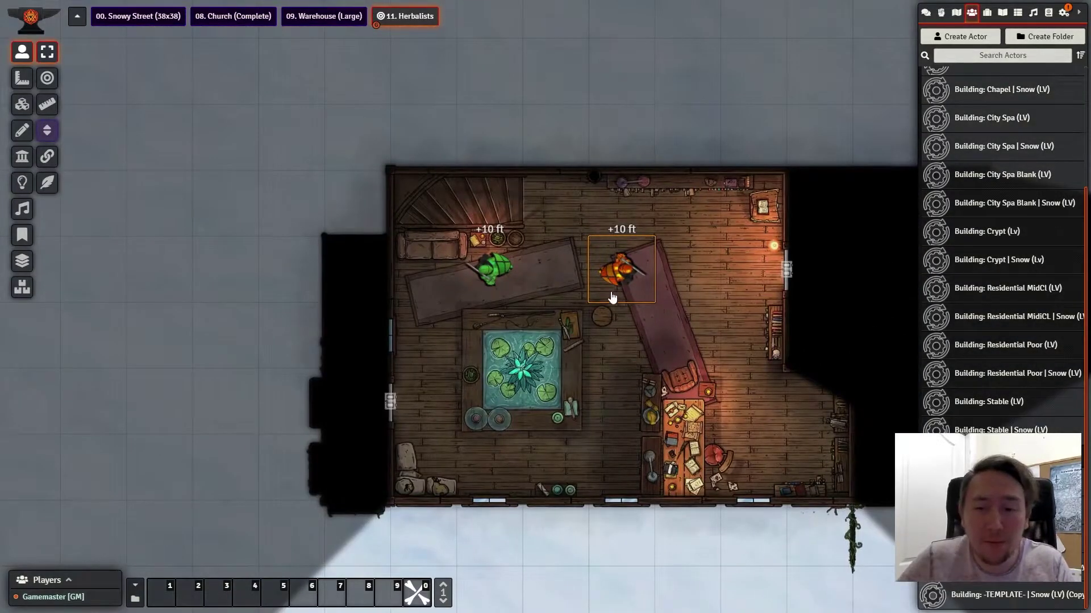
key("Up")
left_click_drag(730, 363, 606, 341)
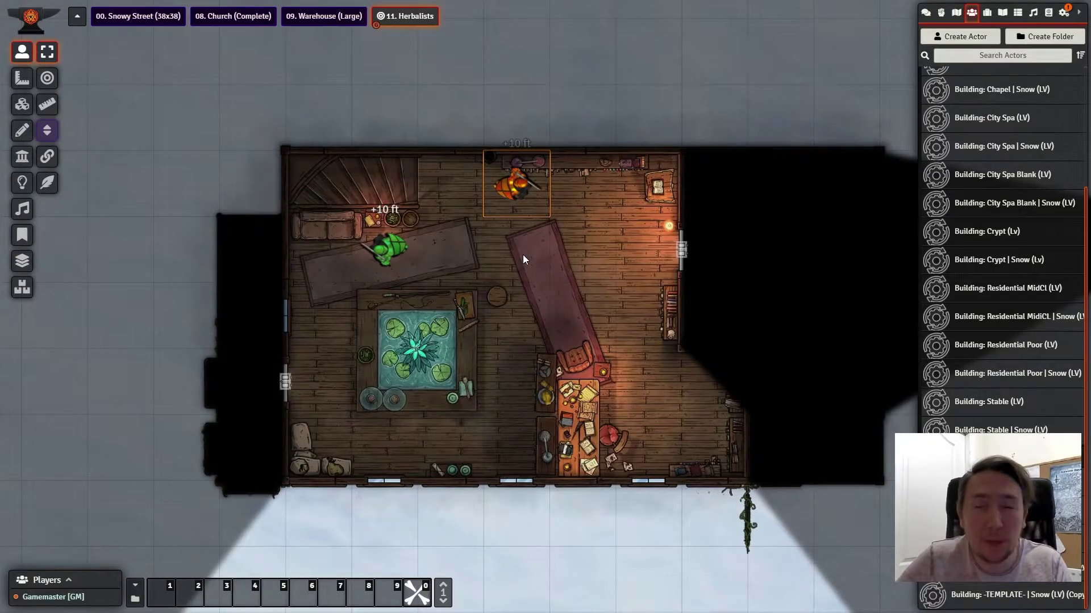
Walk the token west down the curved staircase, then east through the doorway onto the shop's green rug
key("Left")
key("Left")
key("Left")
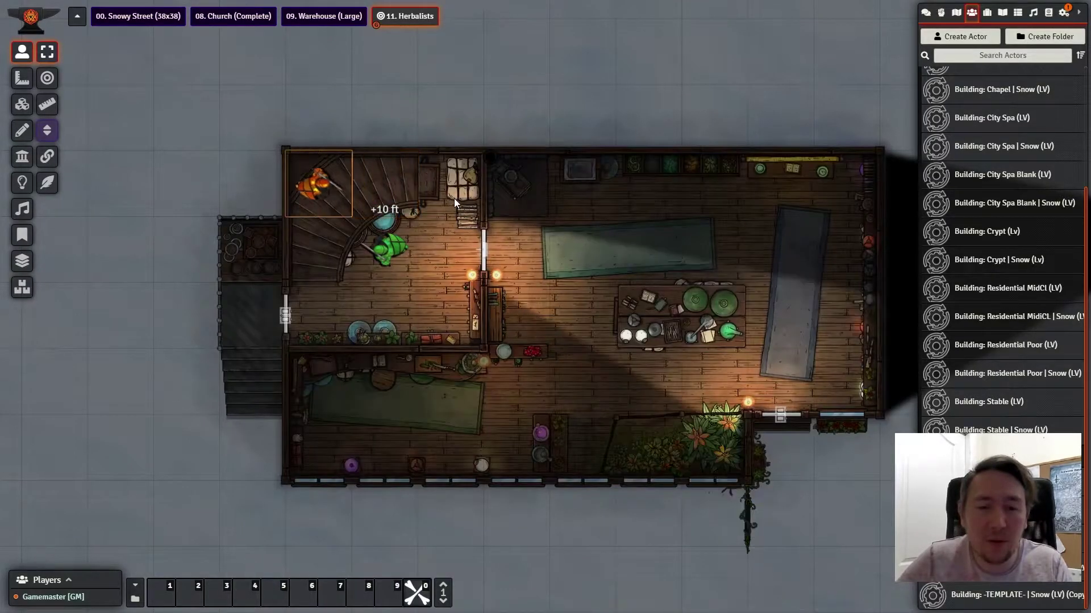
key("Down")
key("Right")
key("Right")
key("Right")
key("Right")
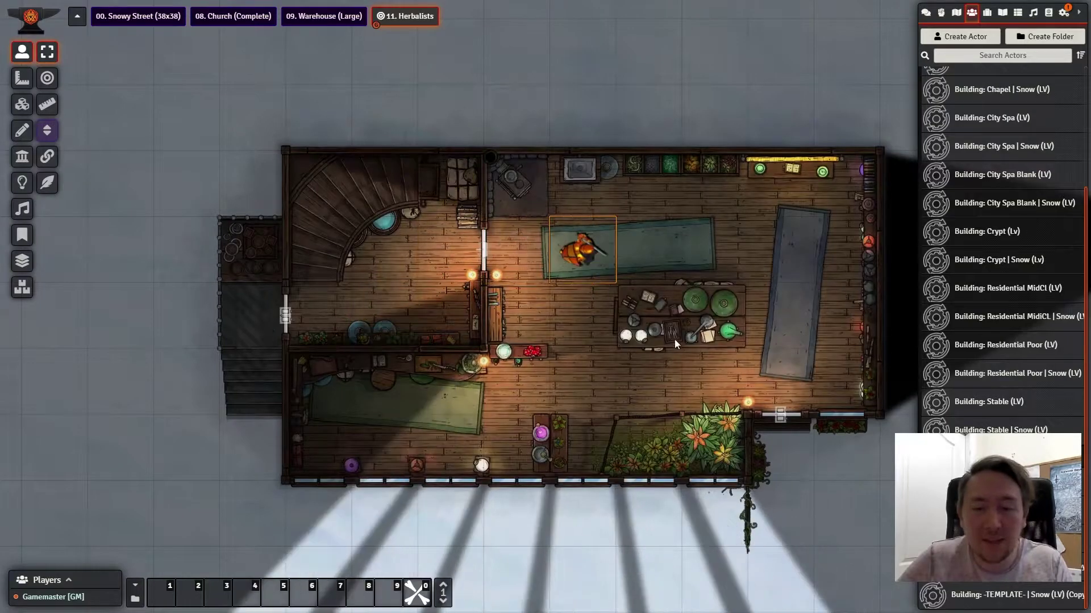
Walk the token around the worktable to the floor between it and the flower bed
key("Right")
key("Down")
key("Down")
scroll(750, 341, "down", 8)
scroll(721, 282, "up", 4)
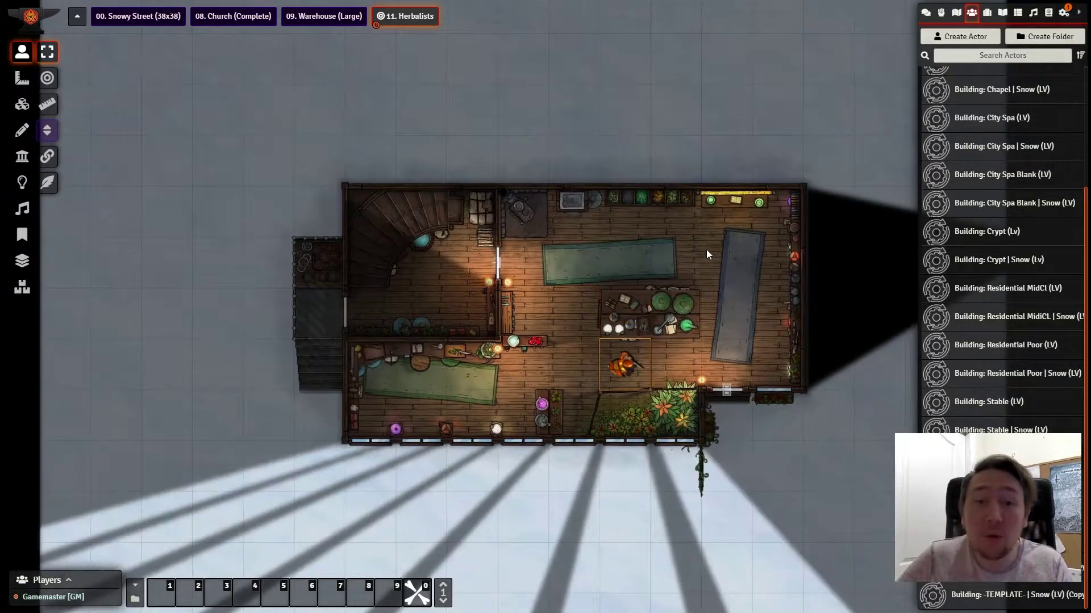
scroll(216, 116, "down", 3)
Open the 00. Snowy Street (38x38) scene and delete the unrotated crypt south of the rotated one
left_click(140, 17)
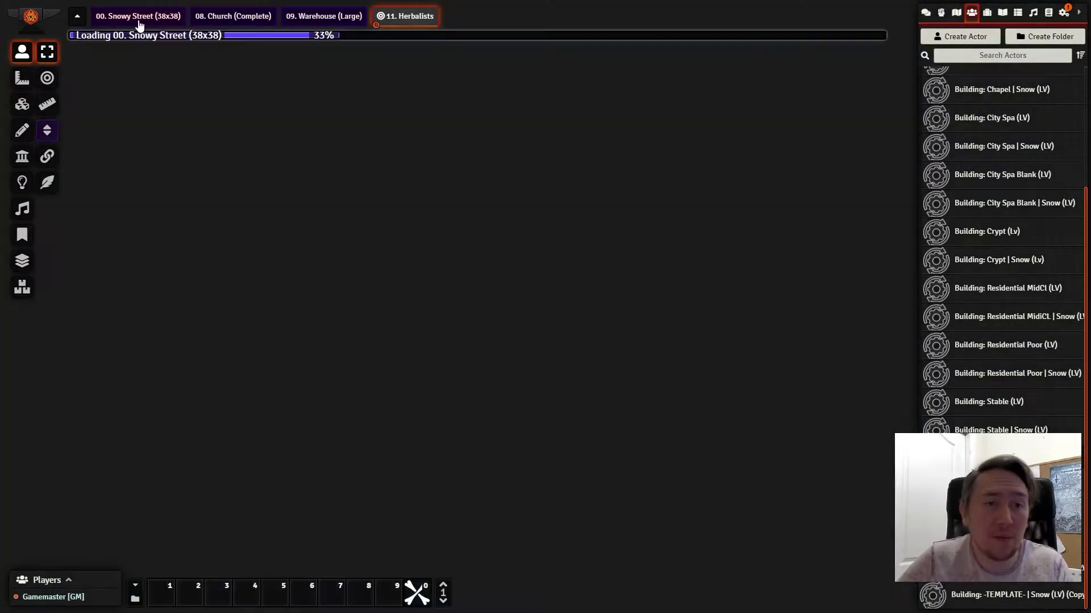
scroll(588, 295, "up", 8)
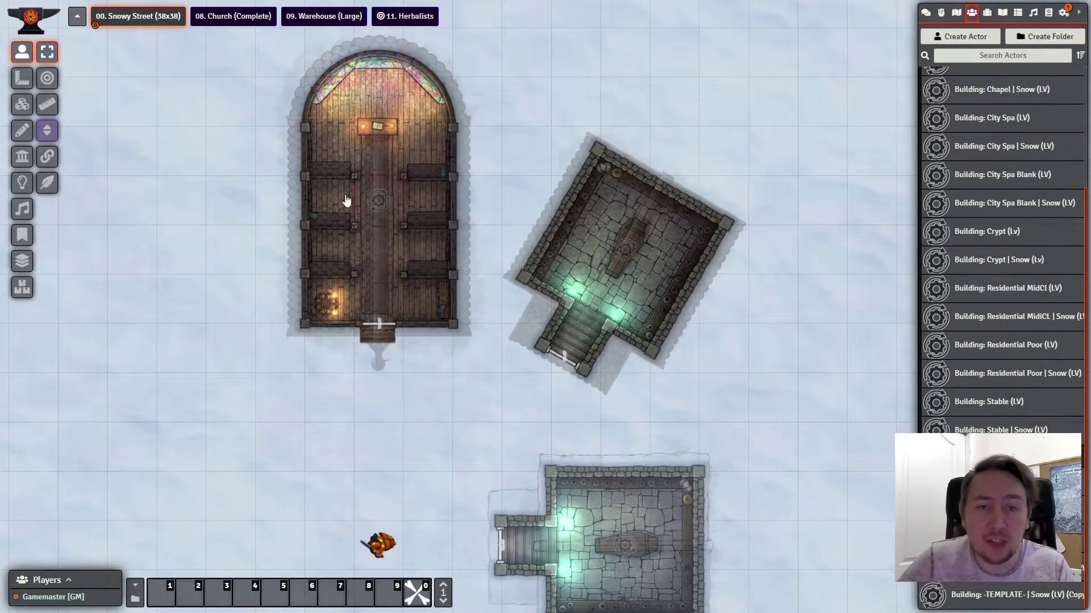
left_click_drag(611, 282, 634, 182)
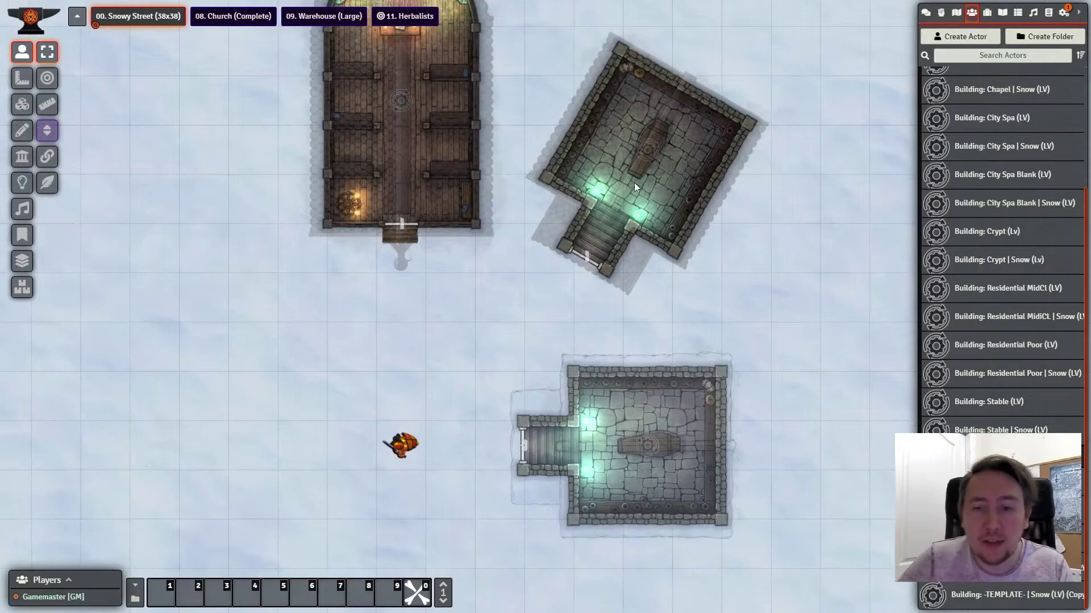
left_click(648, 472)
key("Delete")
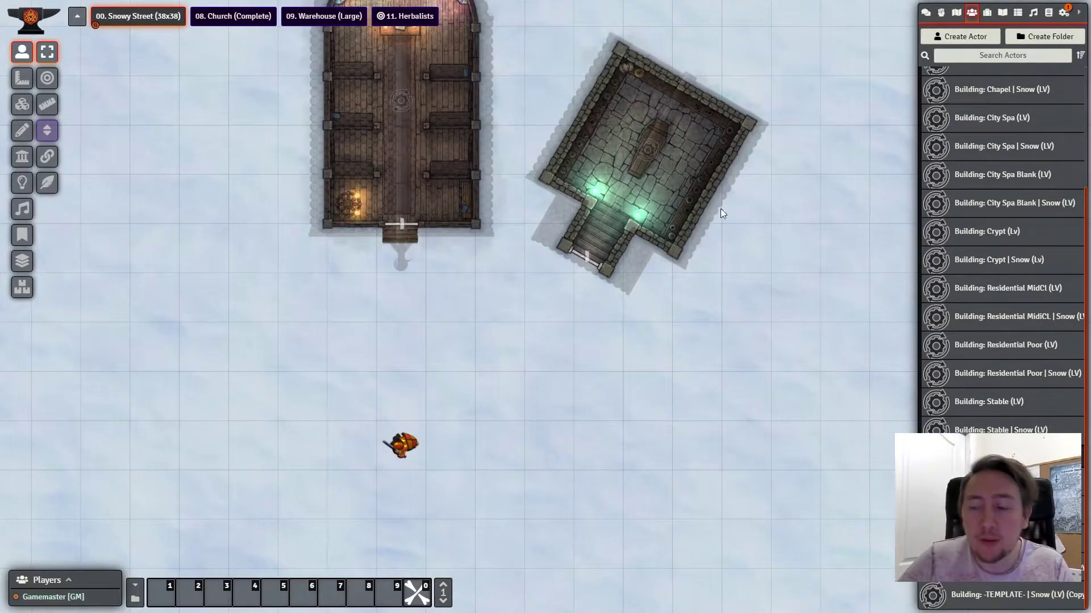
scroll(640, 401, "down", 3)
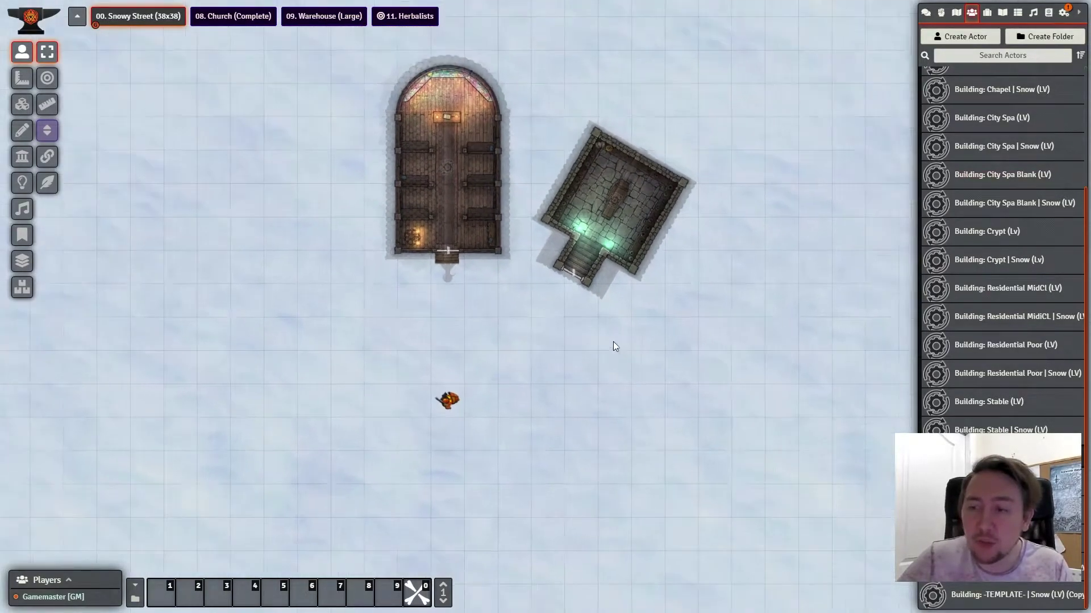
scroll(614, 345, "down", 1)
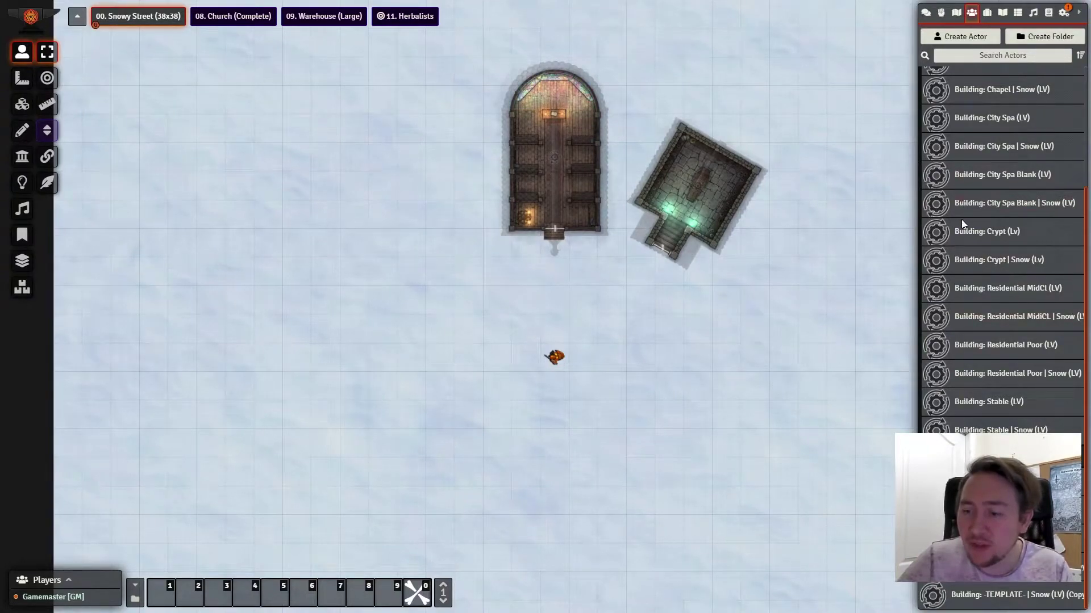
Place the Building: Blacksmith | Snow (LV) prefab southwest of the chapel and rotate it so its entrance faces southeast
scroll(961, 219, "up", 3)
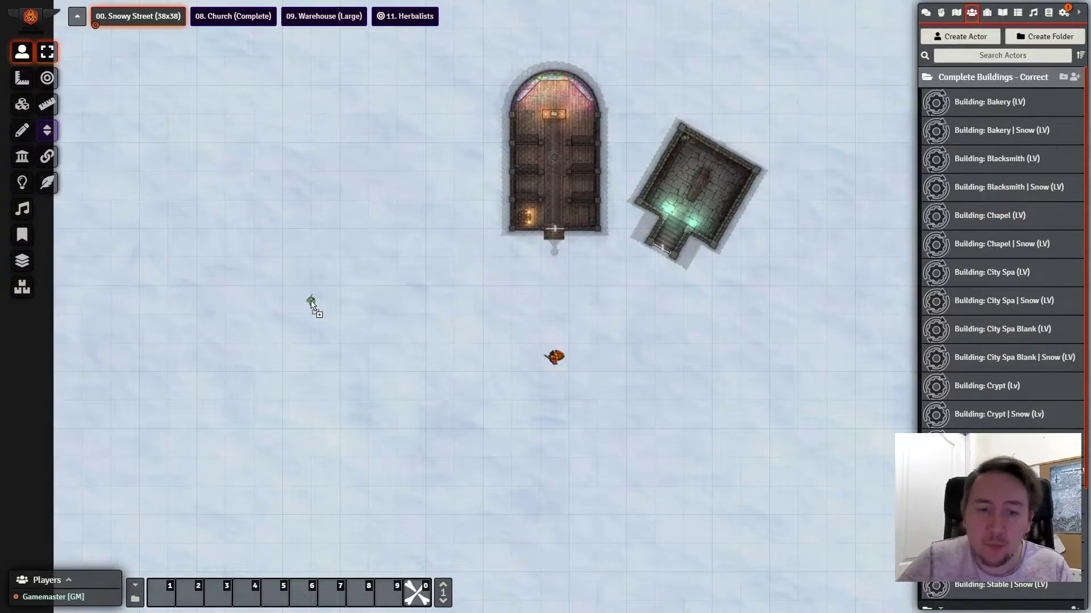
key("ctrl+v")
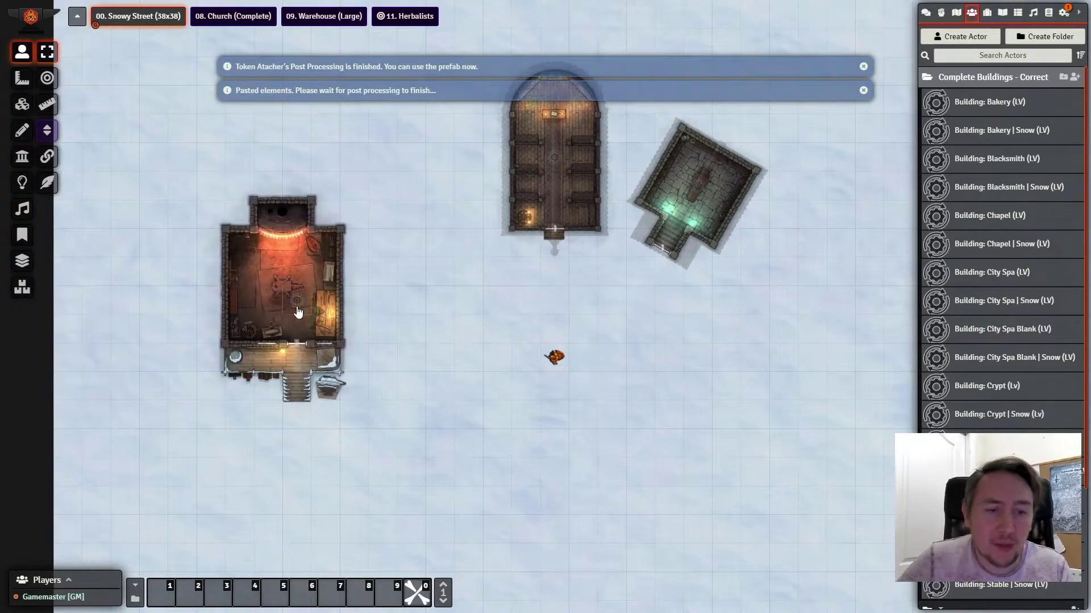
key("Right")
key("Down")
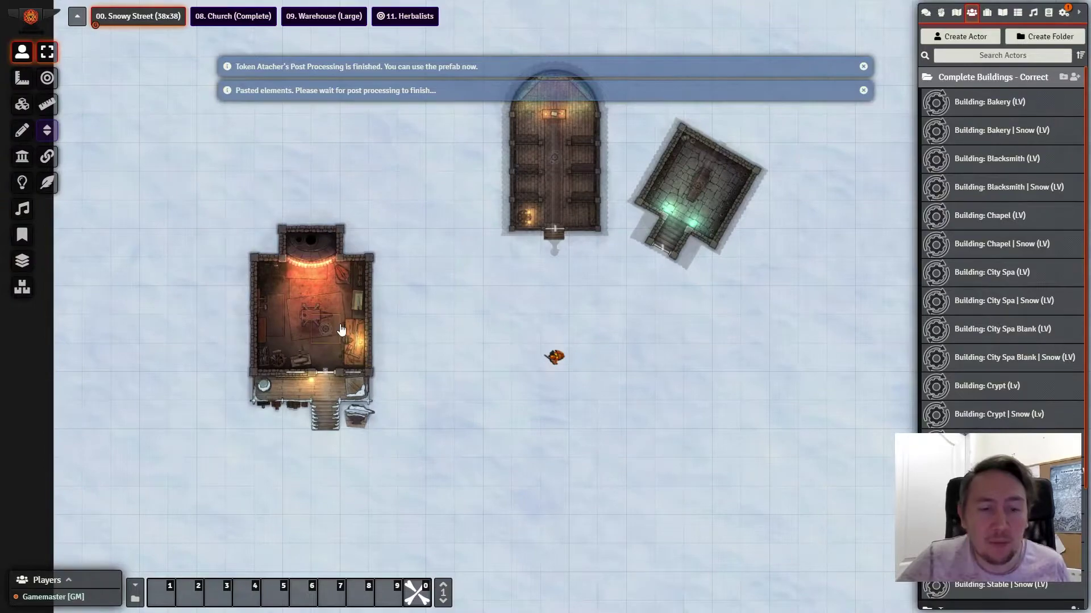
key("Up")
scroll(325, 309, "up", 1)
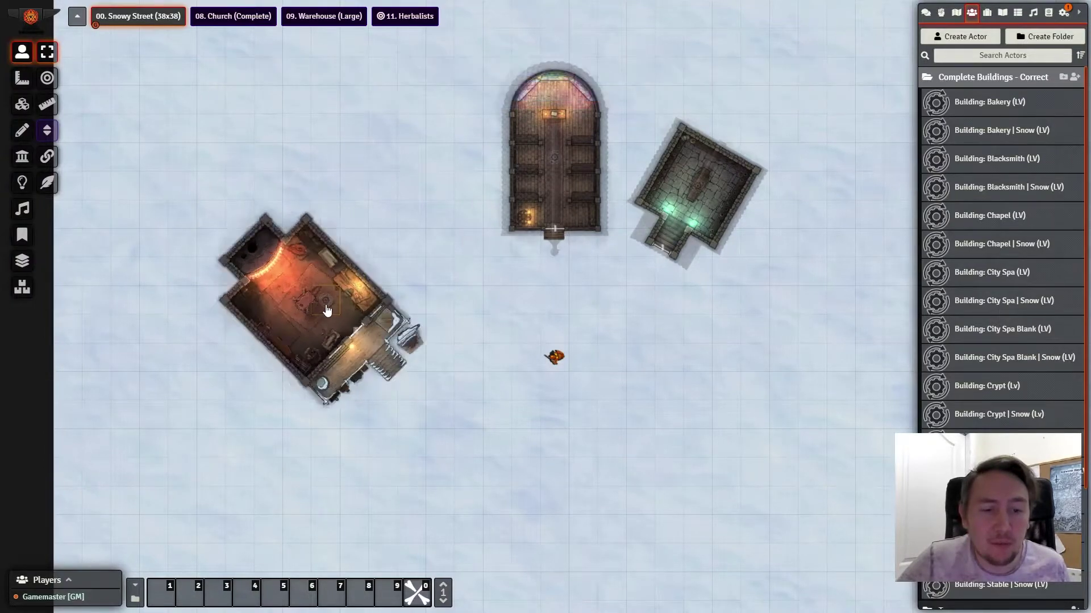
scroll(326, 309, "up", 1)
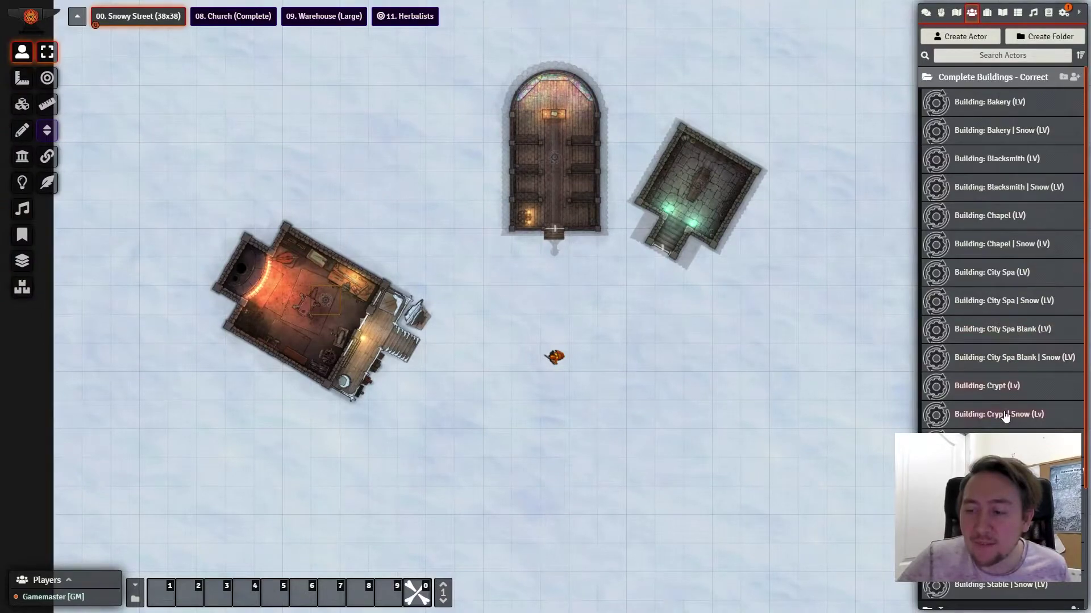
Place another multi-level building prefab south of the chapel, rotate it so its porch faces north, and position it southeast of the blacksmith
left_click_drag(1003, 419, 623, 445)
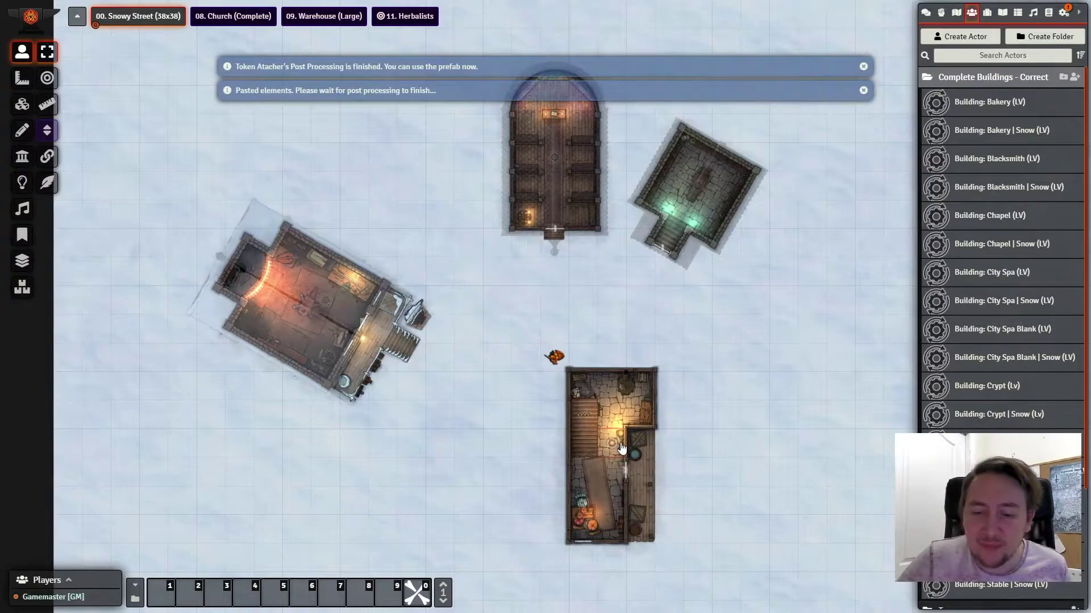
scroll(623, 445, "down", 12, "shift")
scroll(622, 456, "down", 6)
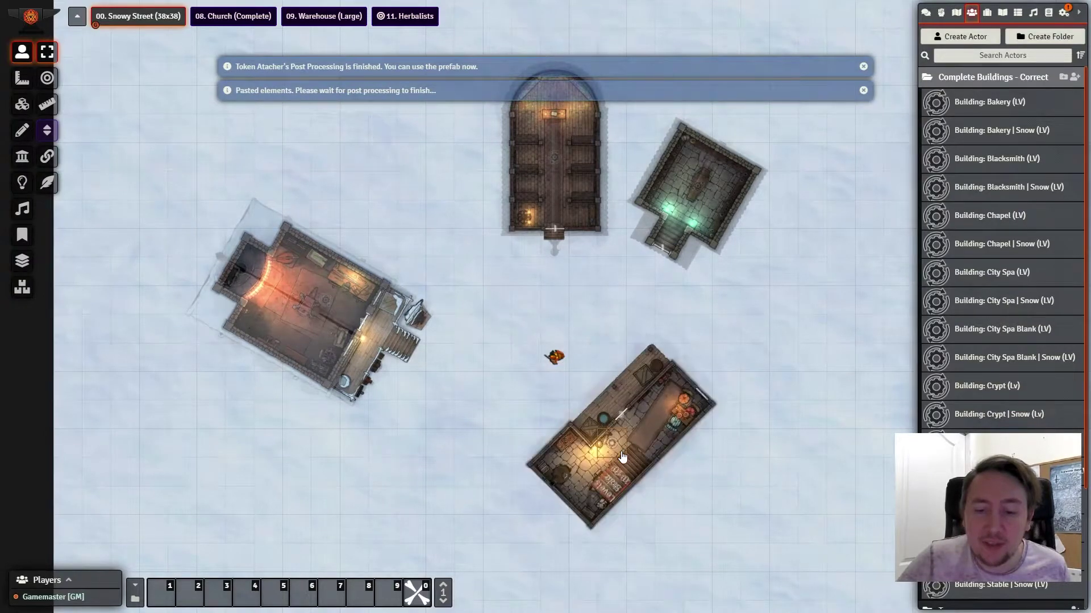
left_click_drag(531, 440, 474, 446)
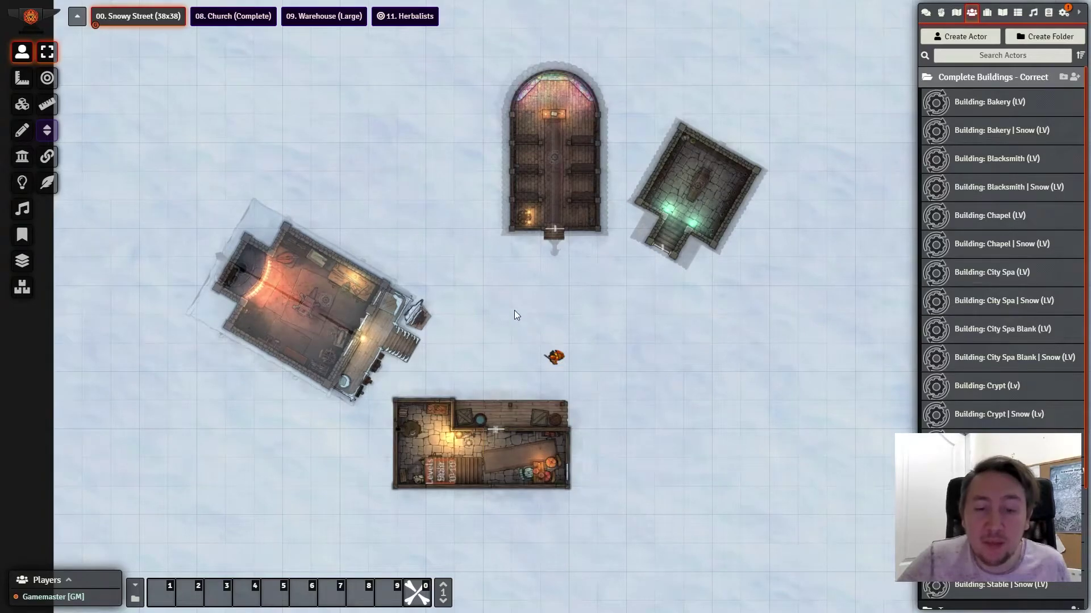
key("Right")
Walk the token west across the snowy street to the open ground just east of the blacksmith's entrance steps
left_click(553, 357)
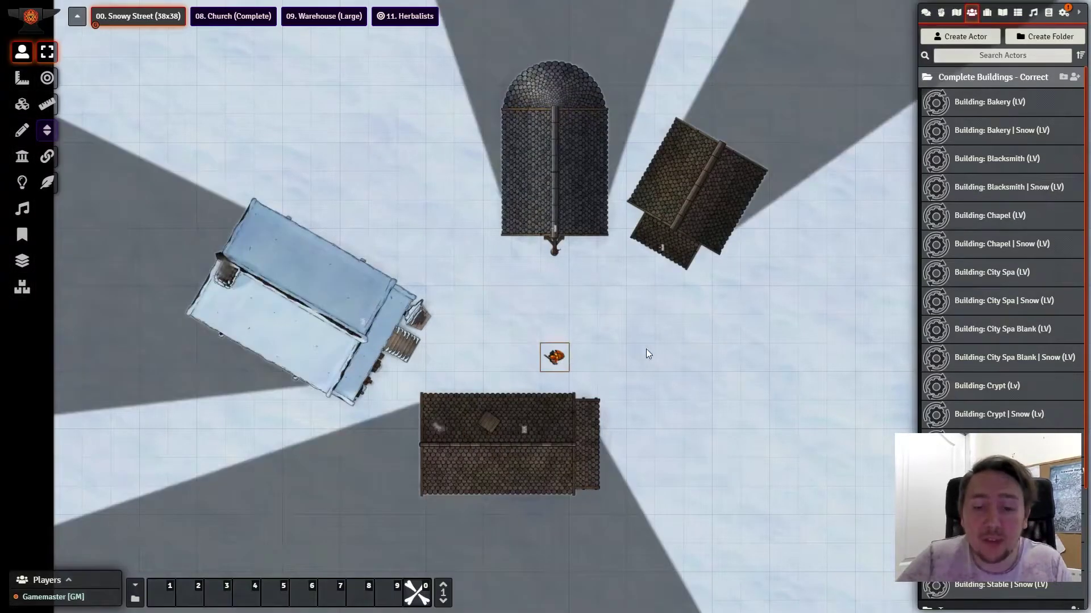
key("Up")
key("Right")
key("Left")
key("Left")
key("Left")
key("Up")
key("Left")
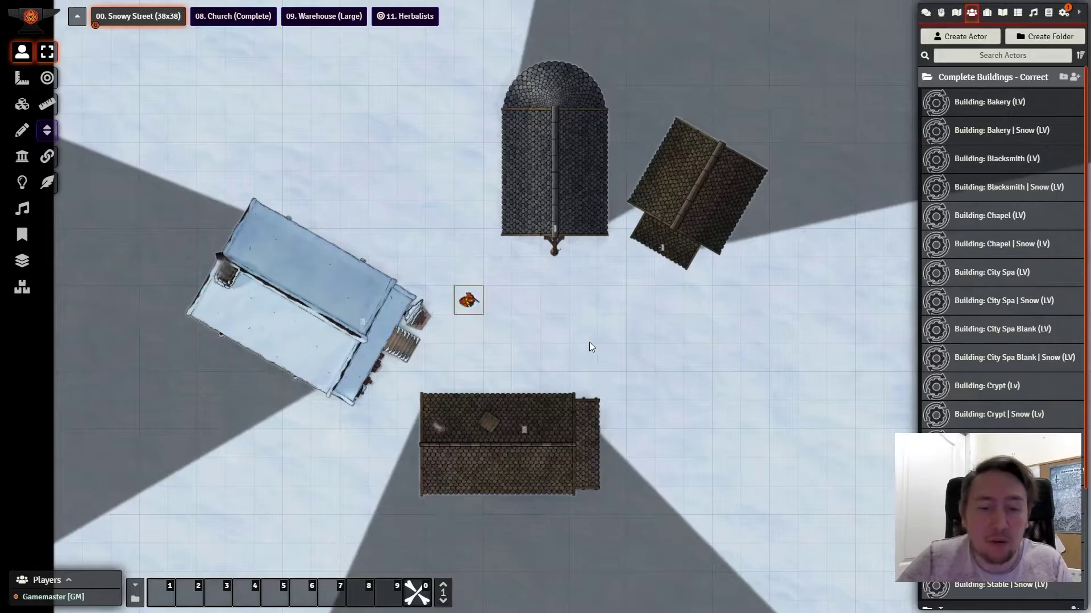
key("Down")
key("Down")
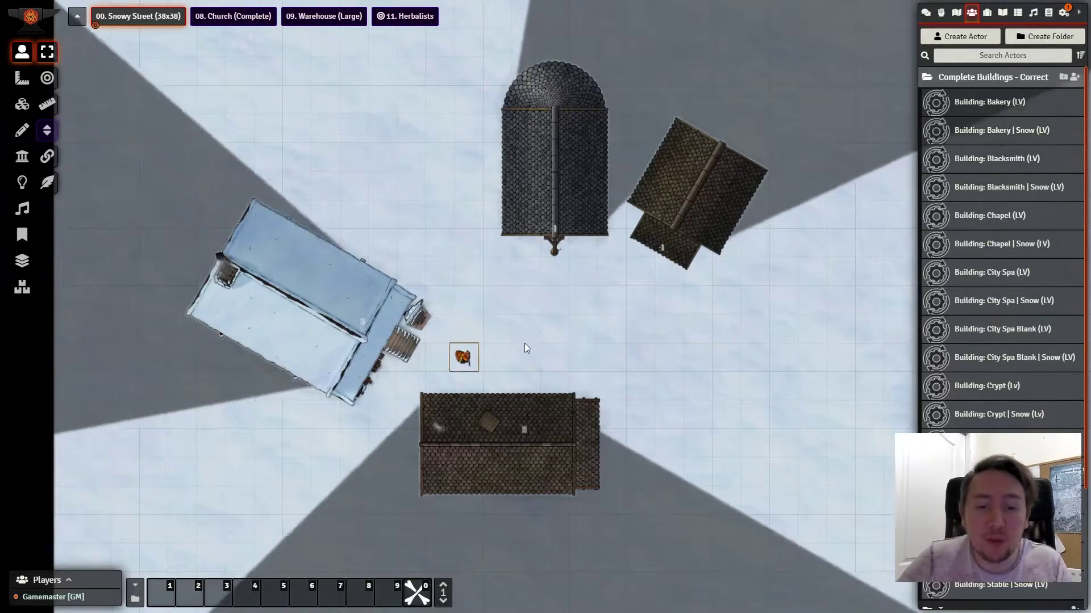
Walk the token southwest through the gap between the blacksmith and the newly placed building, stopping beside that building's west wall
key("Down")
key("Left")
key("Left")
key("Down")
key("Left")
scroll(508, 336, "up", 5)
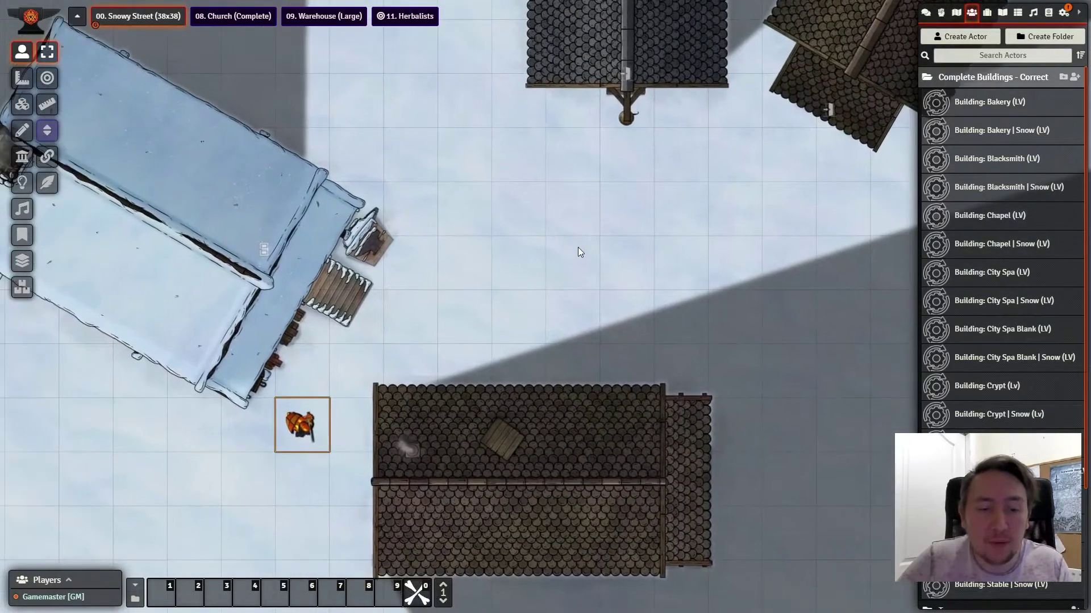
key("Down")
scroll(534, 263, "down", 3)
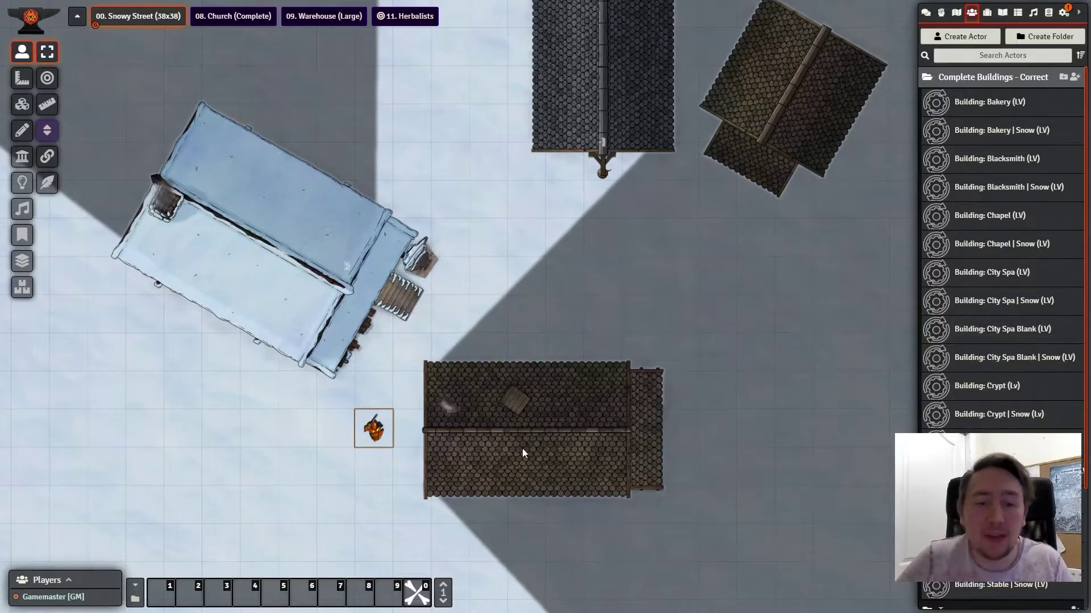
Walk the token back northeast past the blacksmith's steps onto the open street north of the newly placed building
key("Up")
key("Up")
key("Right")
key("Right")
key("Up")
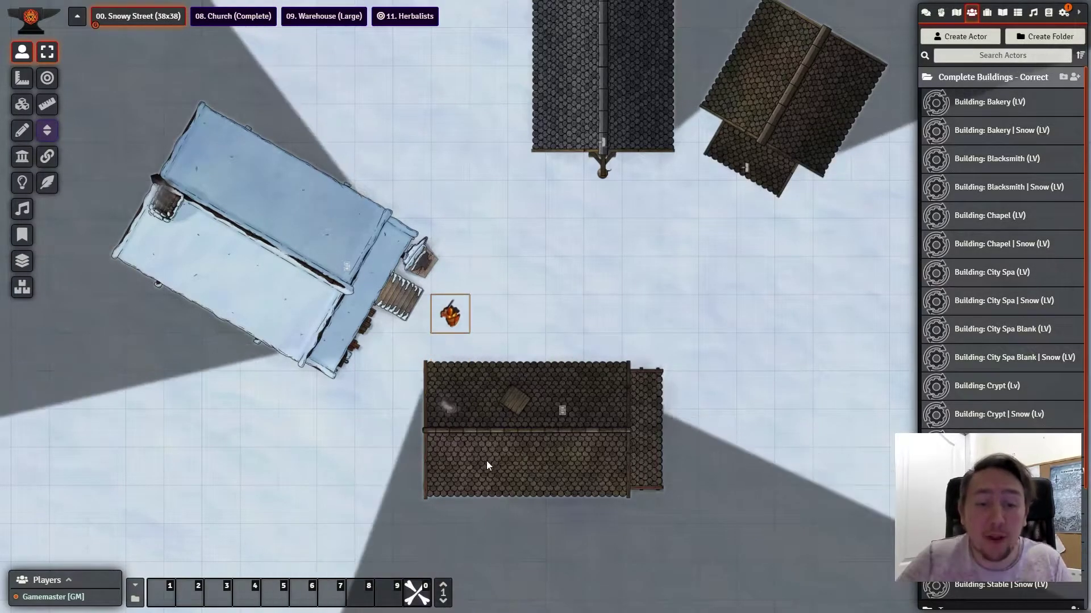
key("Right")
key("Right")
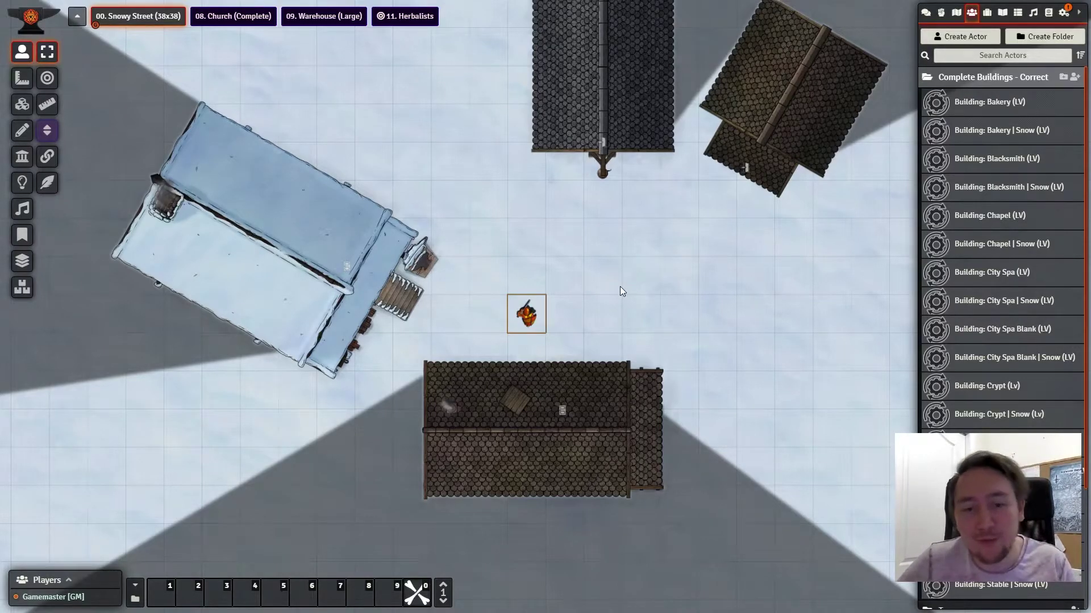
scroll(619, 287, "down", 3)
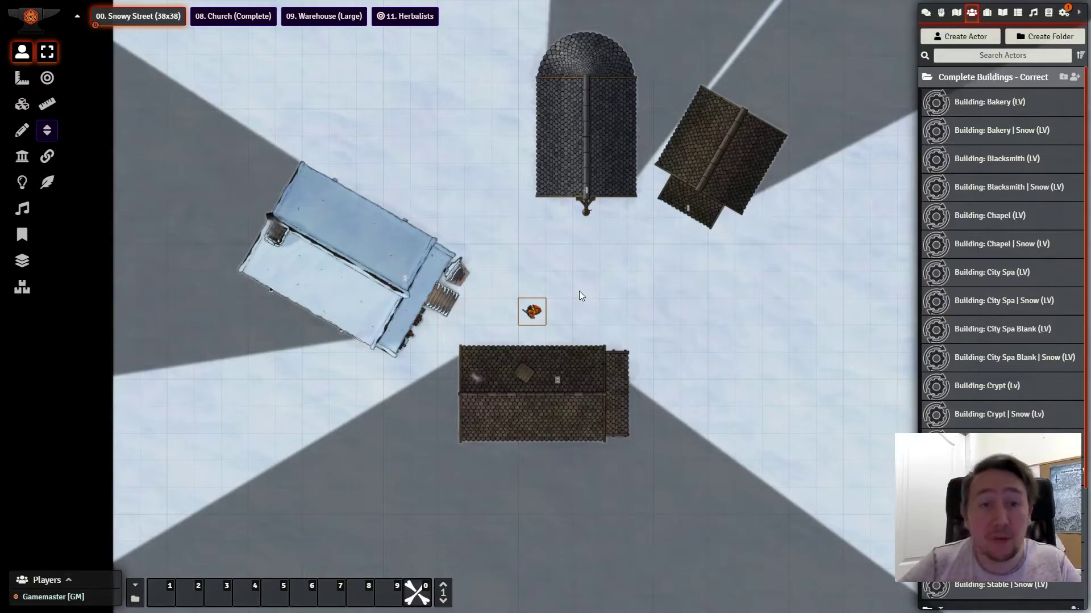
Open the 08. Church (Complete) scene and set the elevation of the token on the tower to 20 ft
left_click(234, 16)
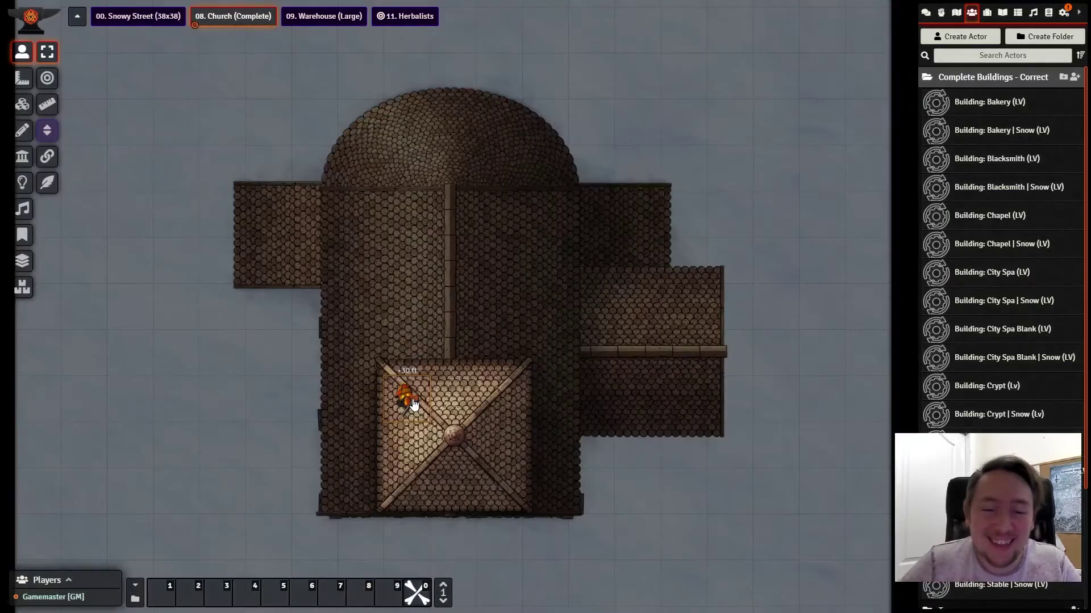
right_click(410, 403)
left_click(368, 372)
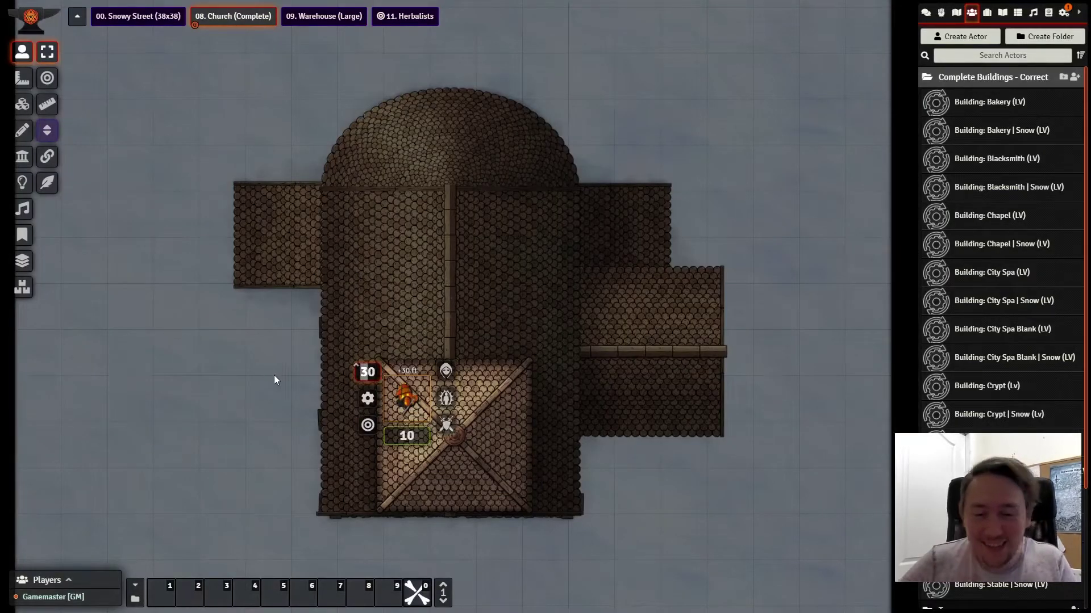
type("20")
key("Return")
Walk the token east to the tower ladder, climb down one floor, and exit through the room's south door
key("Right")
key("Right")
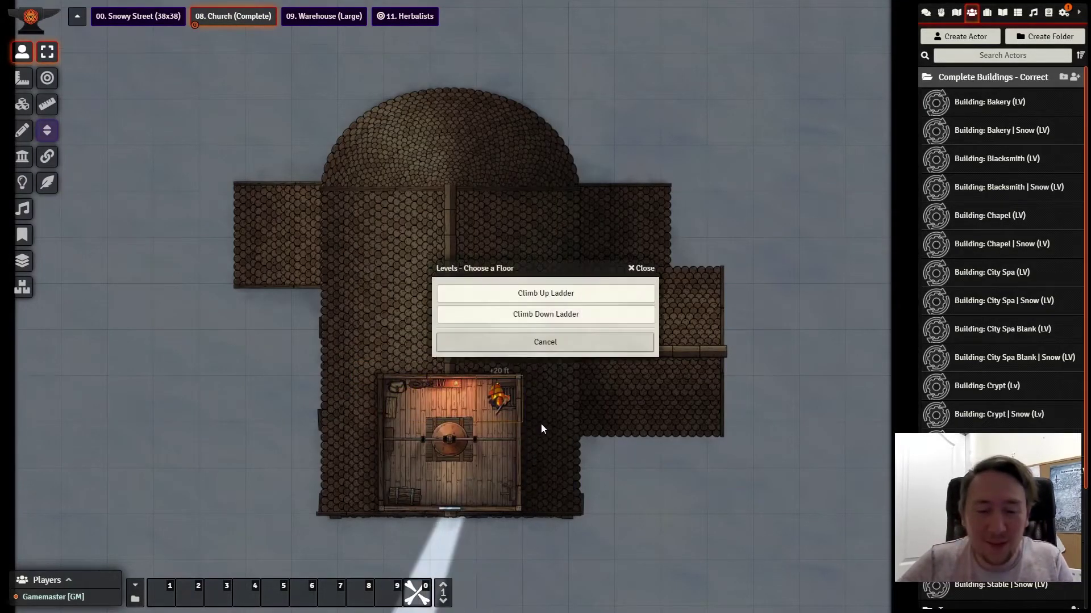
left_click(534, 316)
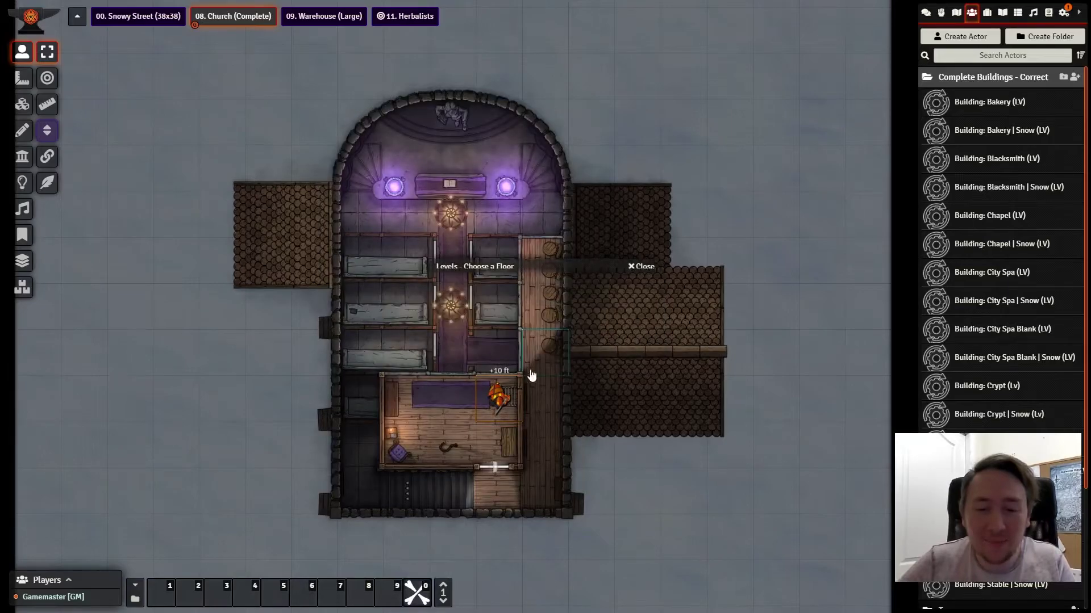
key("Down")
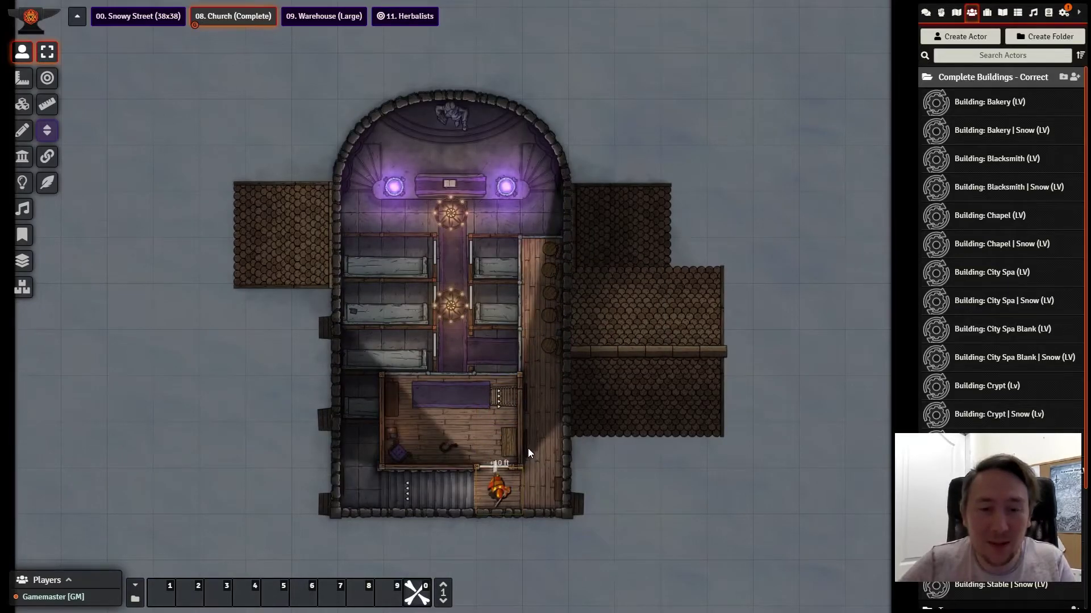
Walk the token west down the church stairs, then north along the central aisle until level with the green token
key("Left")
key("Left")
key("Left")
key("Up+Right")
key("Up+Right")
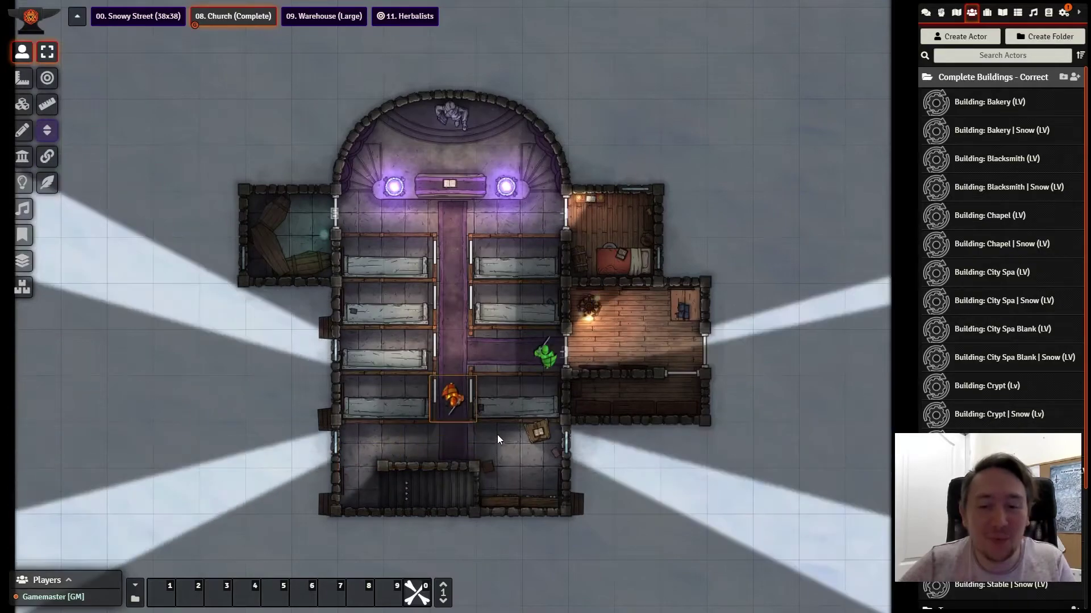
key("Up")
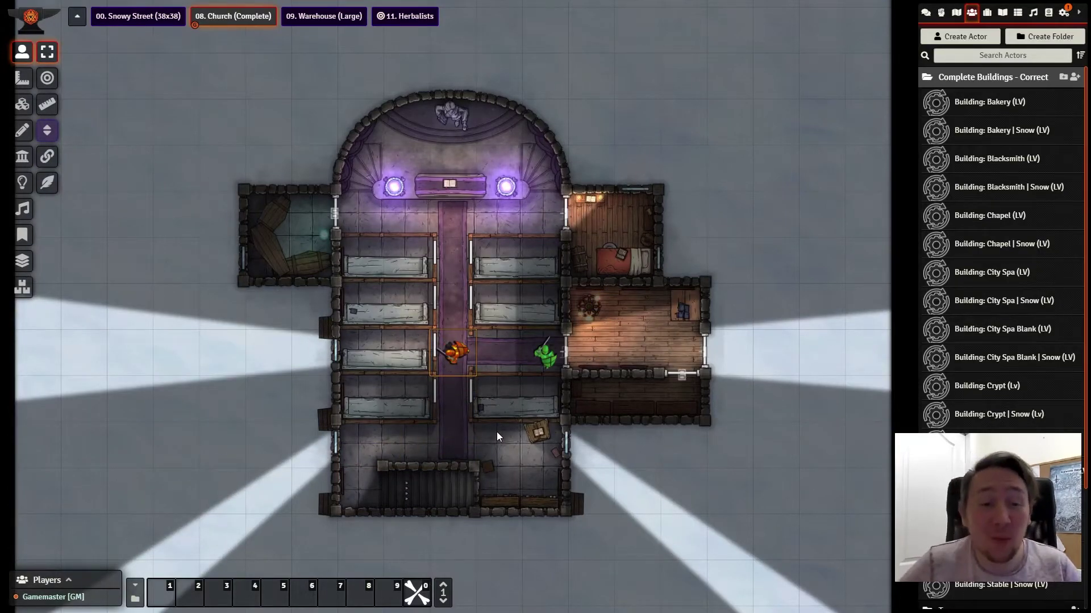